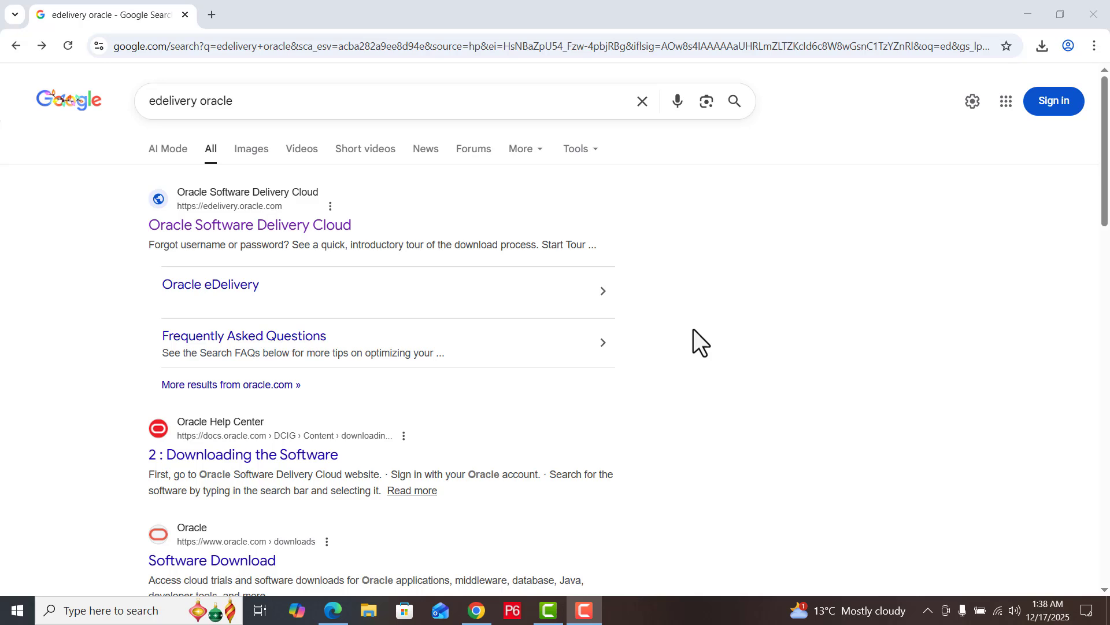
Open the Oracle Software Delivery Cloud result from the 'edelivery oracle' Google search.
{"action": "left_click", "coordinate": [288, 233]}
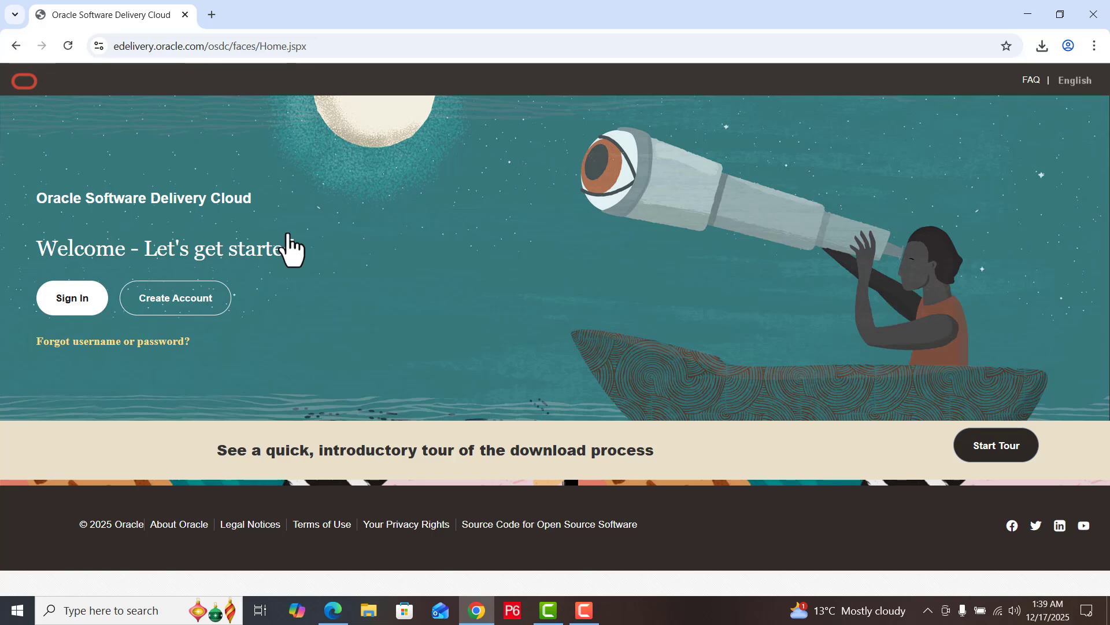
Leave the new-account page and go to the Oracle sign-in page instead.
{"action": "left_click", "coordinate": [145, 307]}
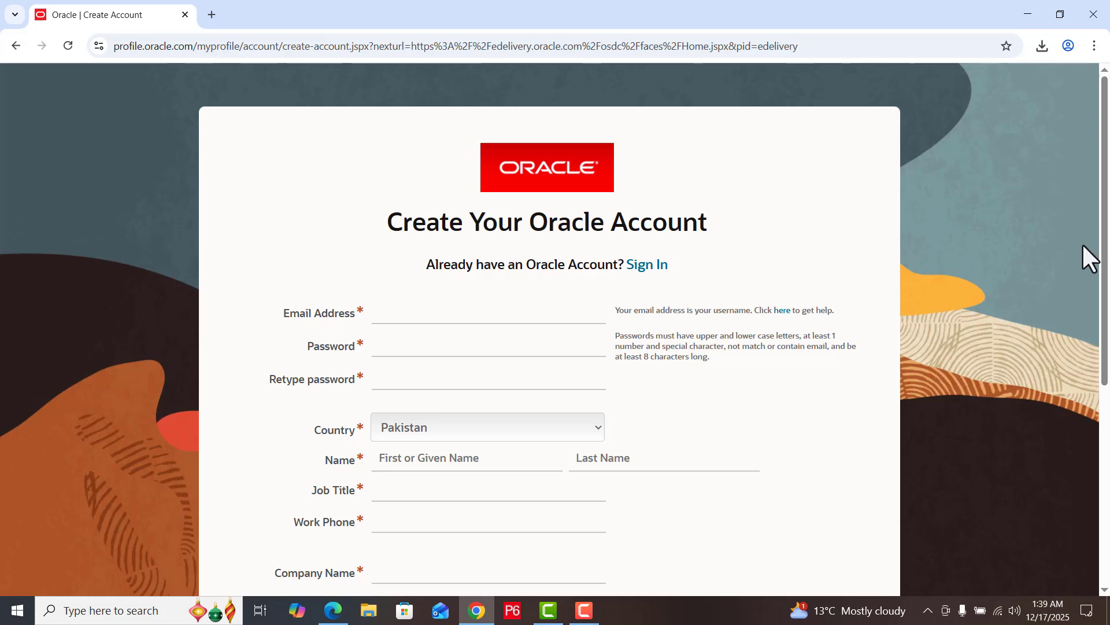
{"action": "left_click", "coordinate": [14, 45]}
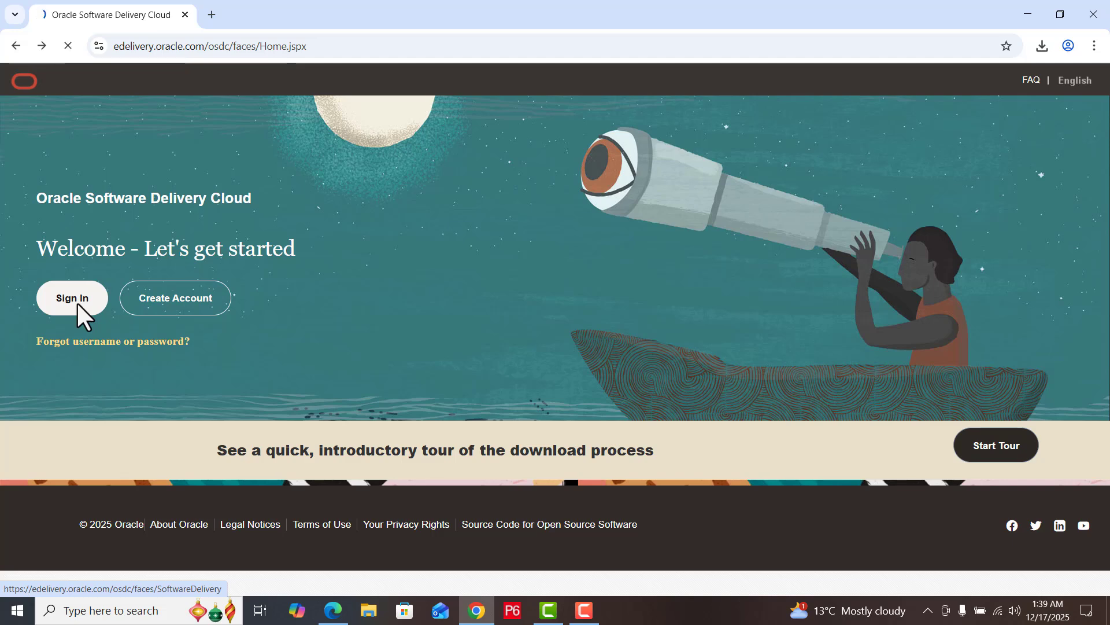
{"action": "left_click", "coordinate": [76, 300]}
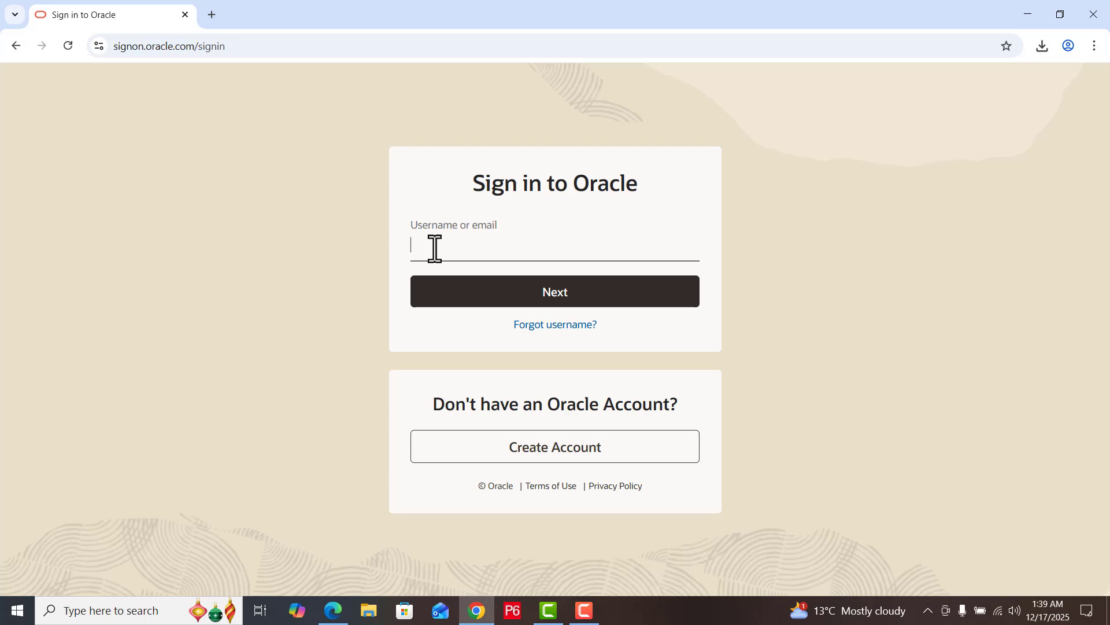
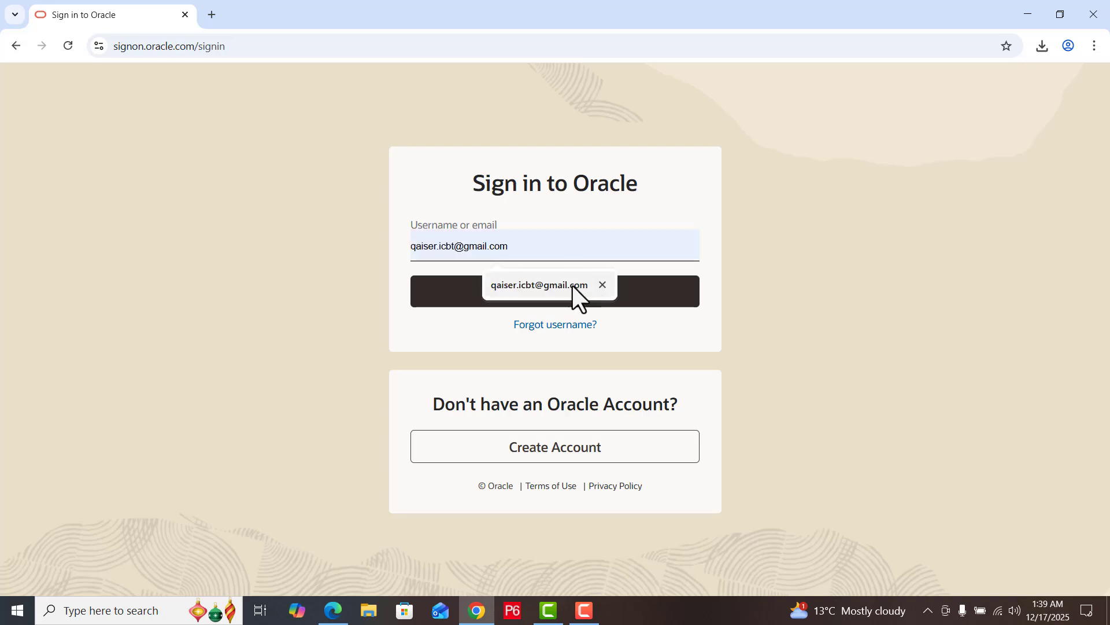
Sign in with the saved account e-mail and password, then enter the emailed verification passcode.
{"action": "left_click", "coordinate": [564, 287]}
{"action": "left_click", "coordinate": [530, 298]}
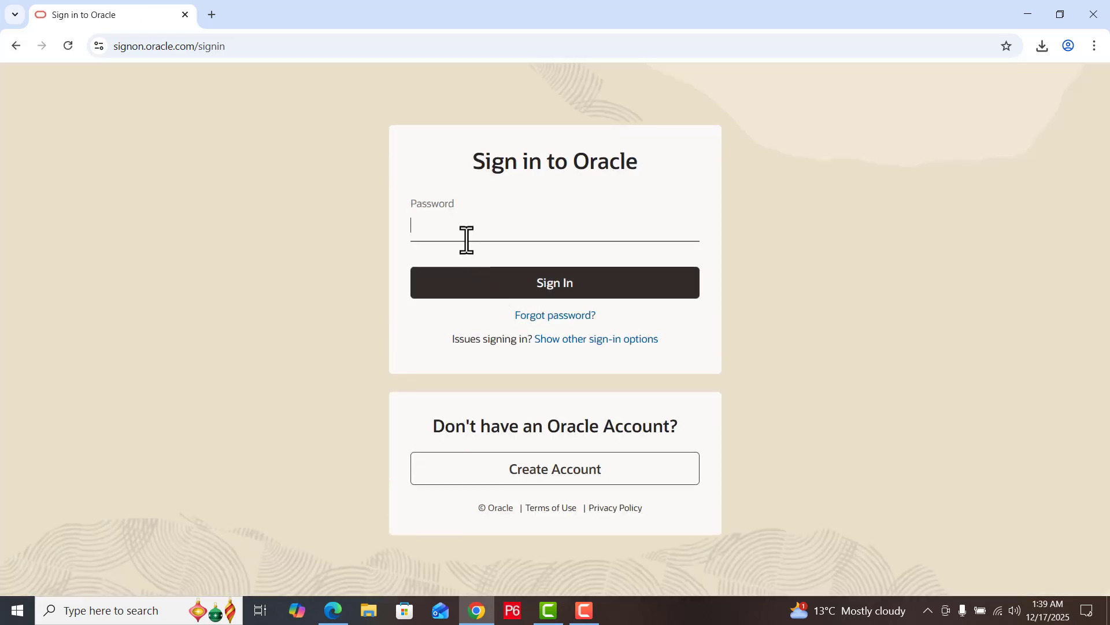
{"action": "type", "text": "••••••••••••••••"}
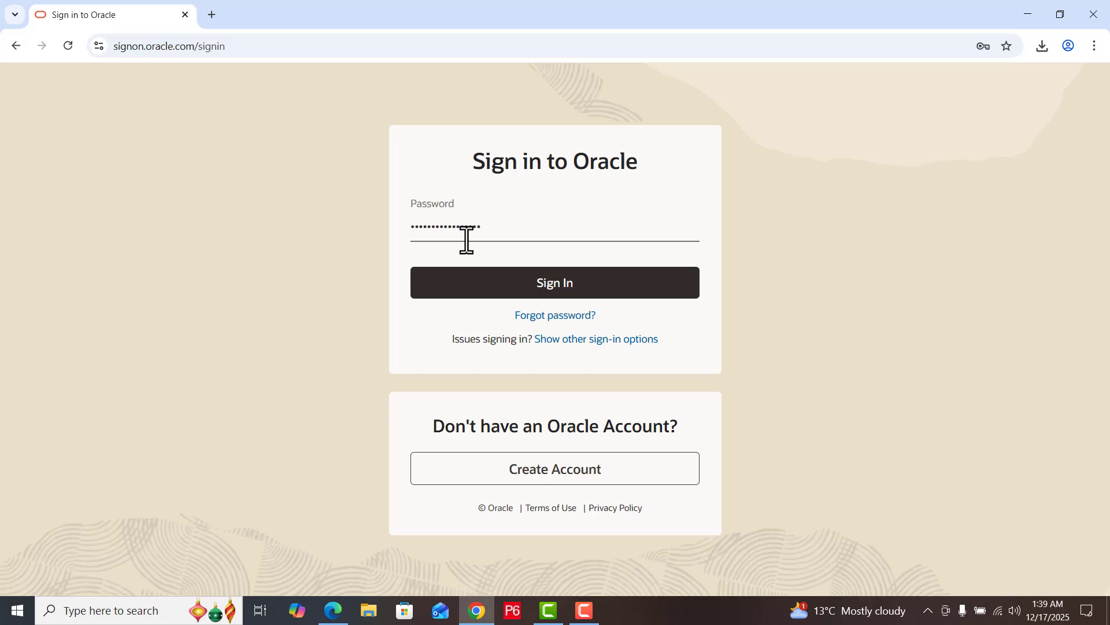
{"action": "left_click", "coordinate": [524, 282]}
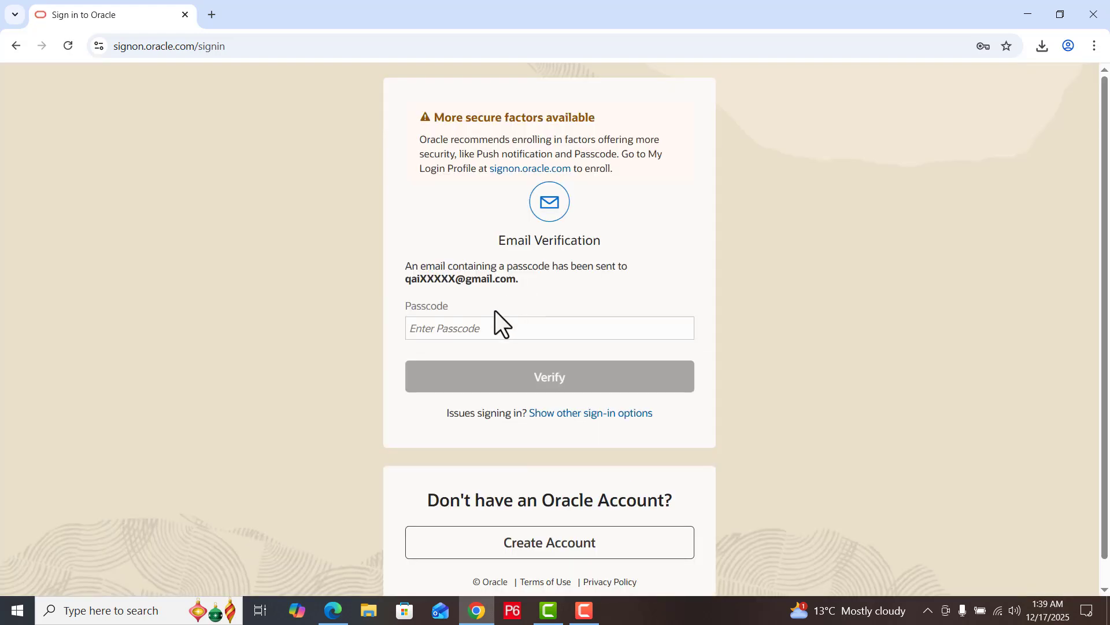
{"action": "left_click", "coordinate": [483, 329]}
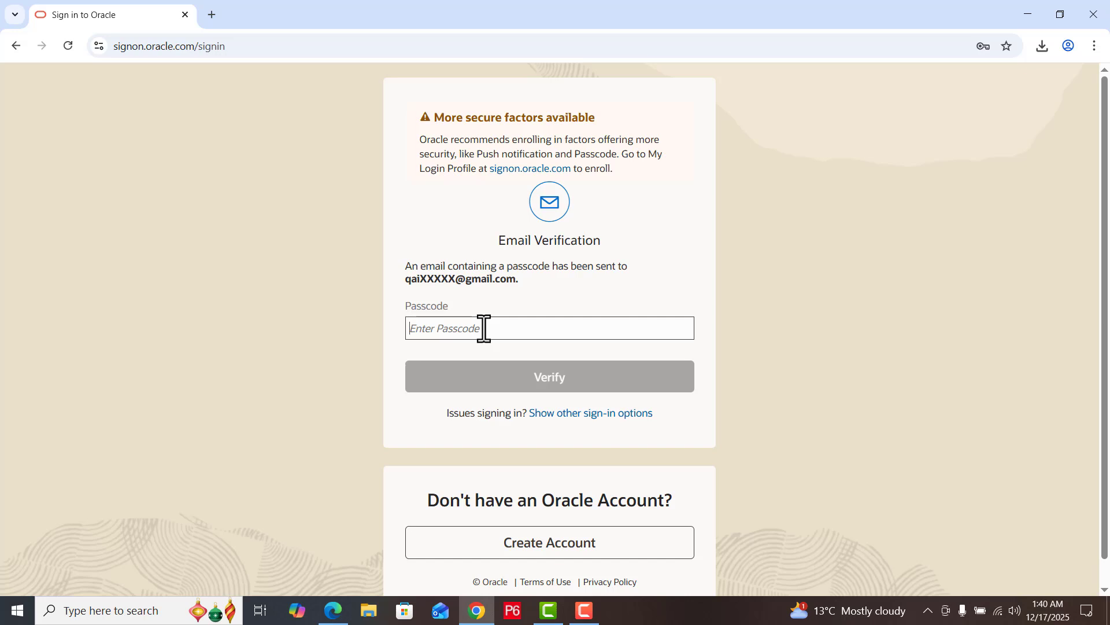
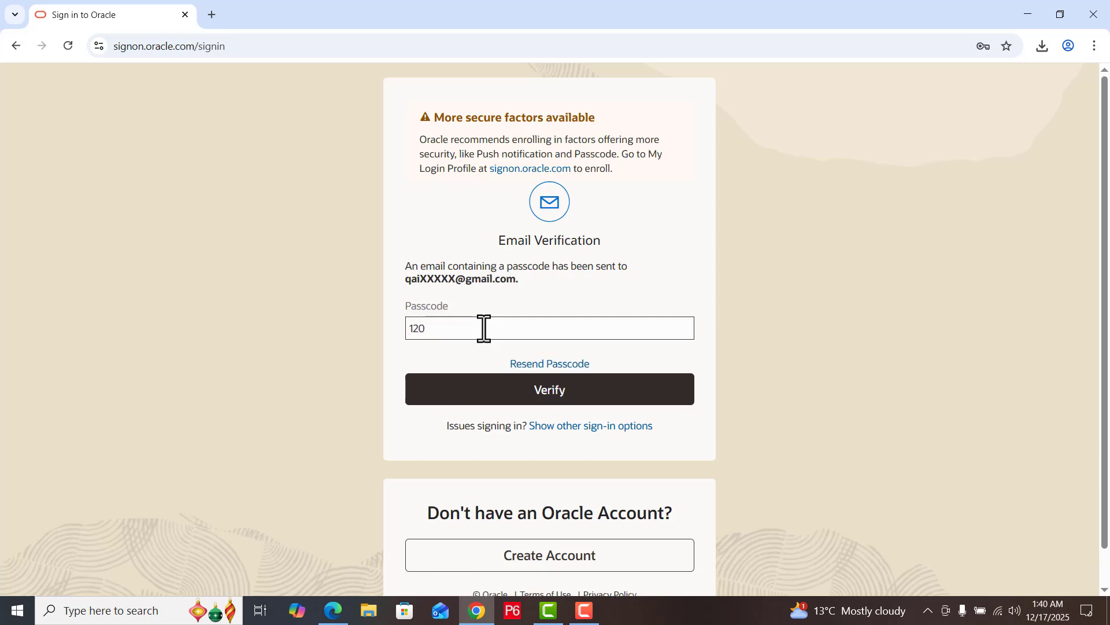
Verify the passcode, search 'primavera p6', and queue Primavera P6 Professional Project Management 25.12.0.0.0.
{"action": "left_click", "coordinate": [448, 386]}
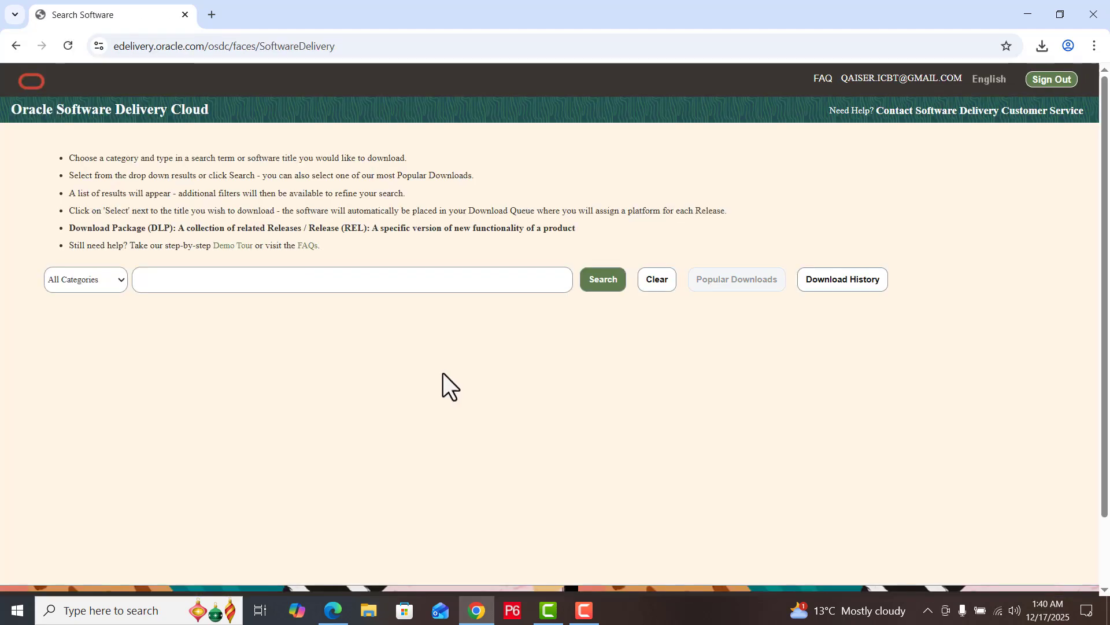
{"action": "left_click", "coordinate": [300, 282]}
{"action": "left_click", "coordinate": [297, 288]}
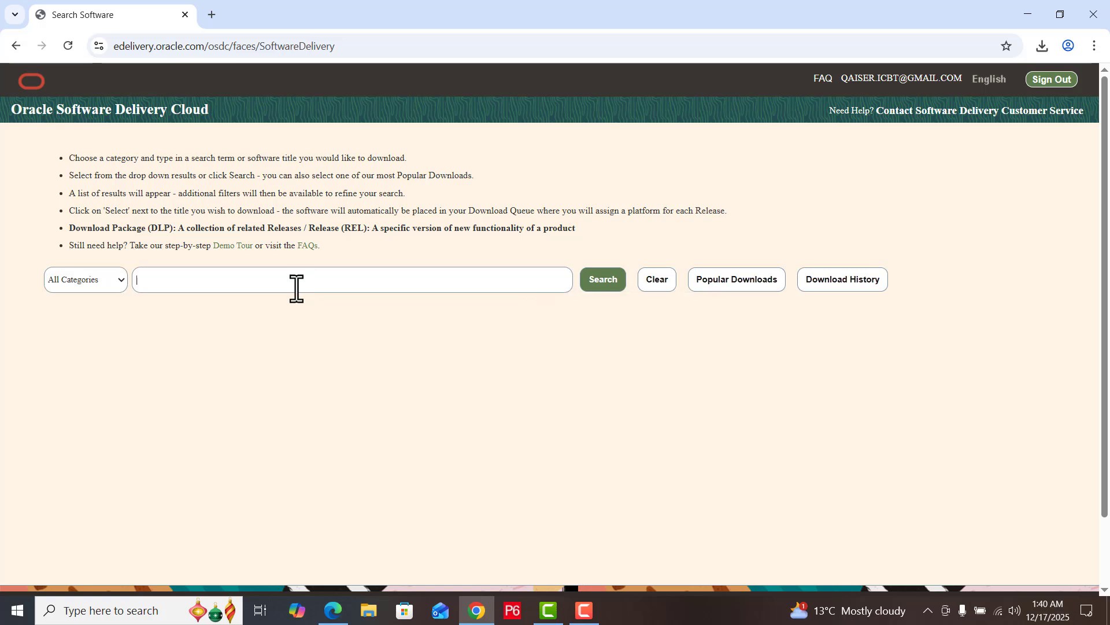
{"action": "type", "text": "primavera p6"}
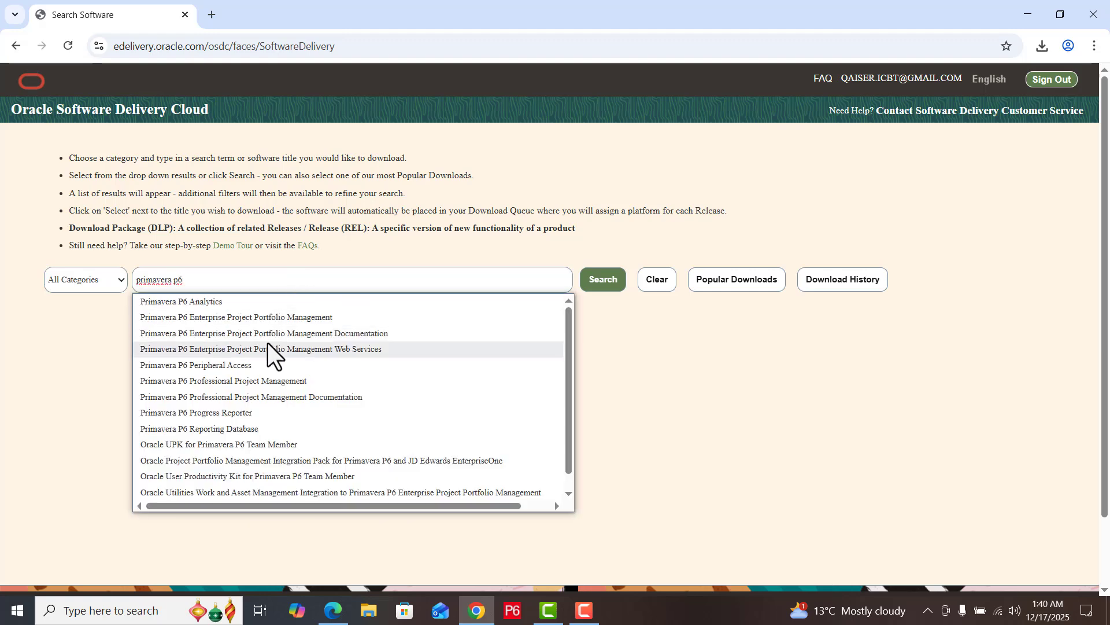
{"action": "left_click", "coordinate": [238, 383]}
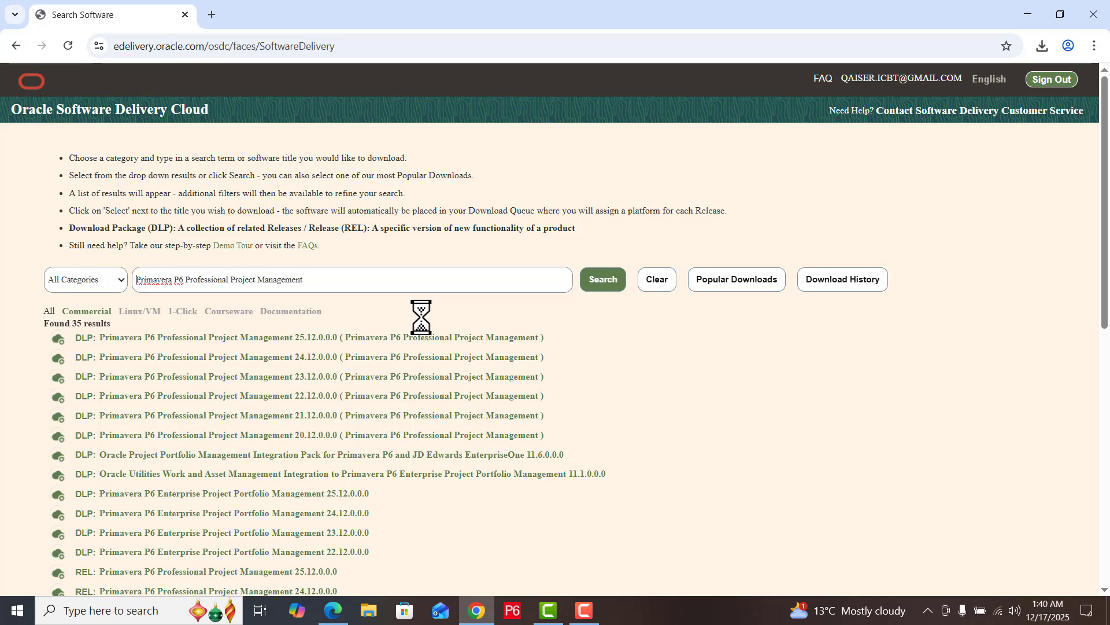
{"action": "double_click", "coordinate": [283, 341]}
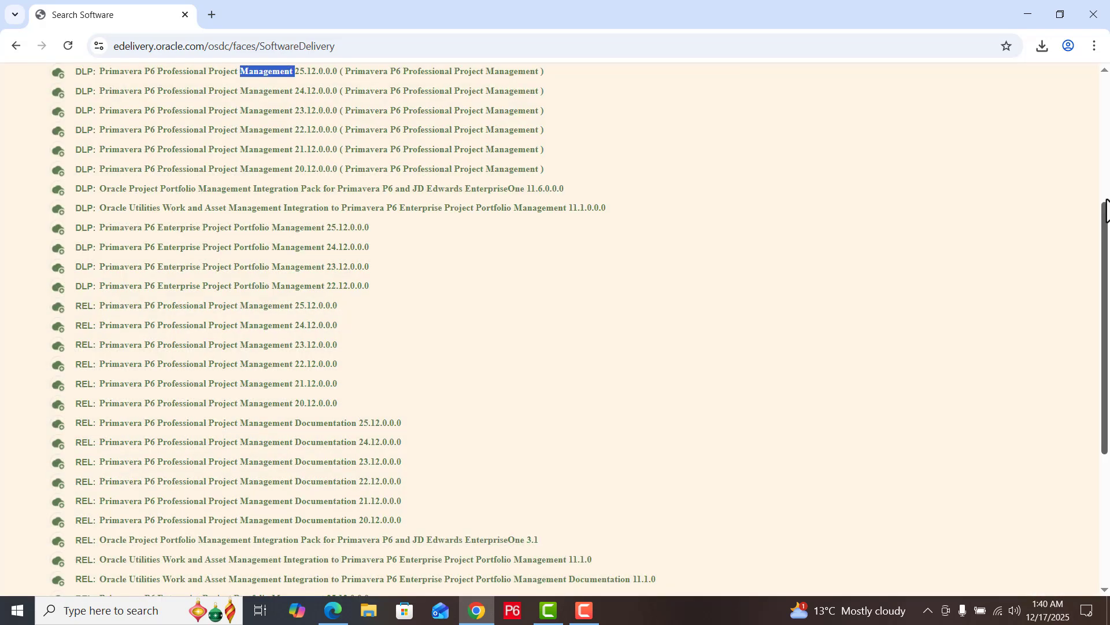
{"action": "left_click_drag", "start_coordinate": [1104, 208], "coordinate": [1101, 72]}
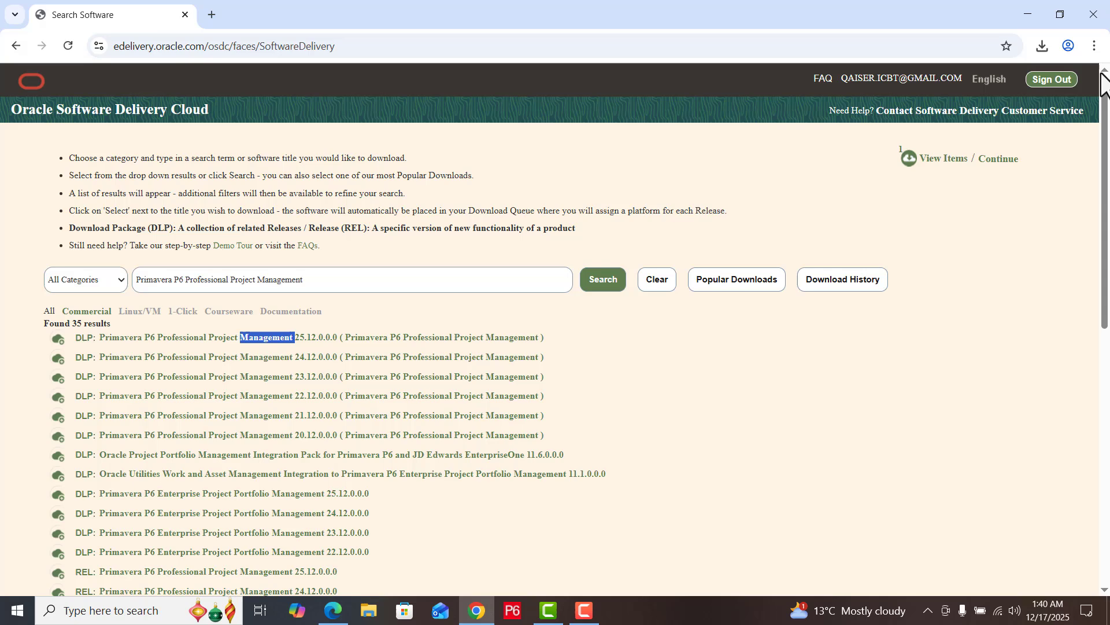
Accept the Oracle license and download only the V1053386-01 Primavera P6 Professional Applications zip.
{"action": "left_click", "coordinate": [942, 166]}
{"action": "left_click", "coordinate": [928, 214]}
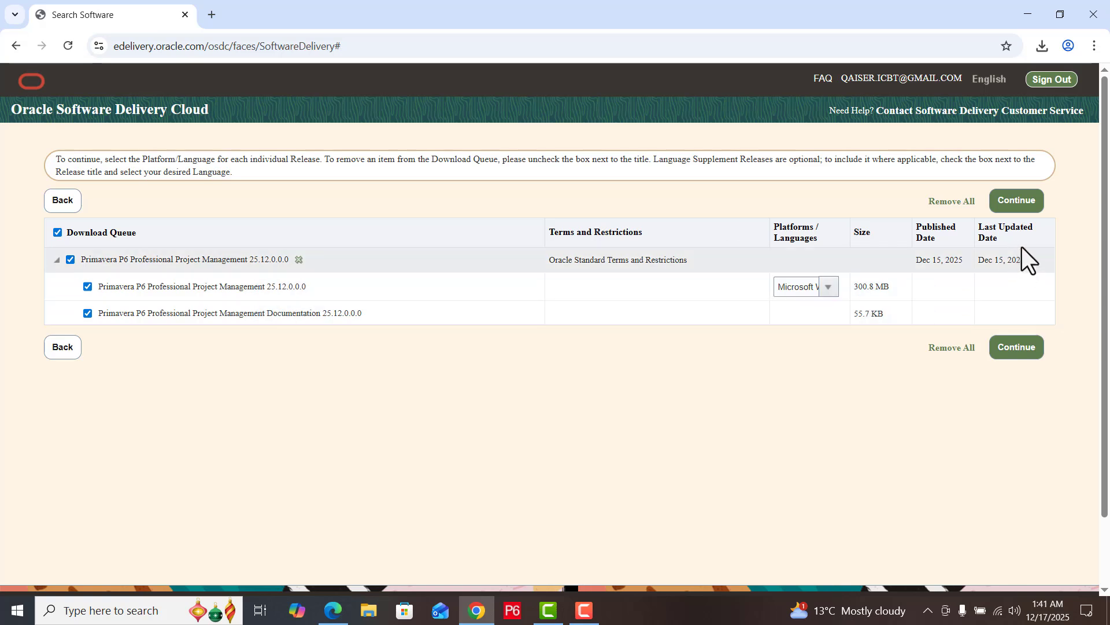
{"action": "left_click", "coordinate": [1017, 203]}
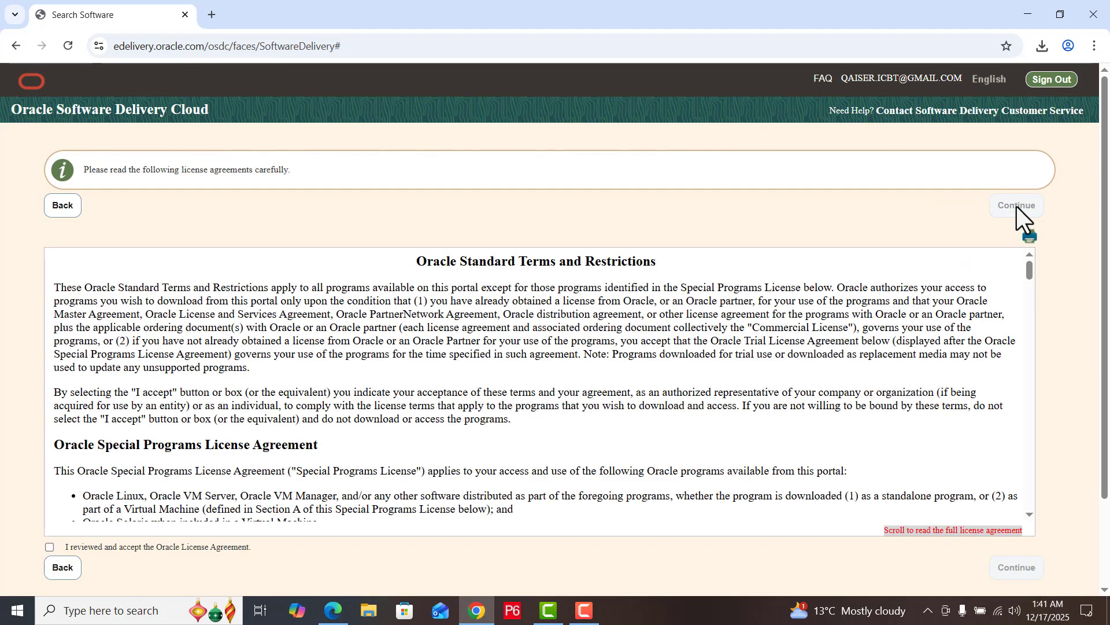
{"action": "left_click_drag", "start_coordinate": [1108, 219], "coordinate": [1109, 306]}
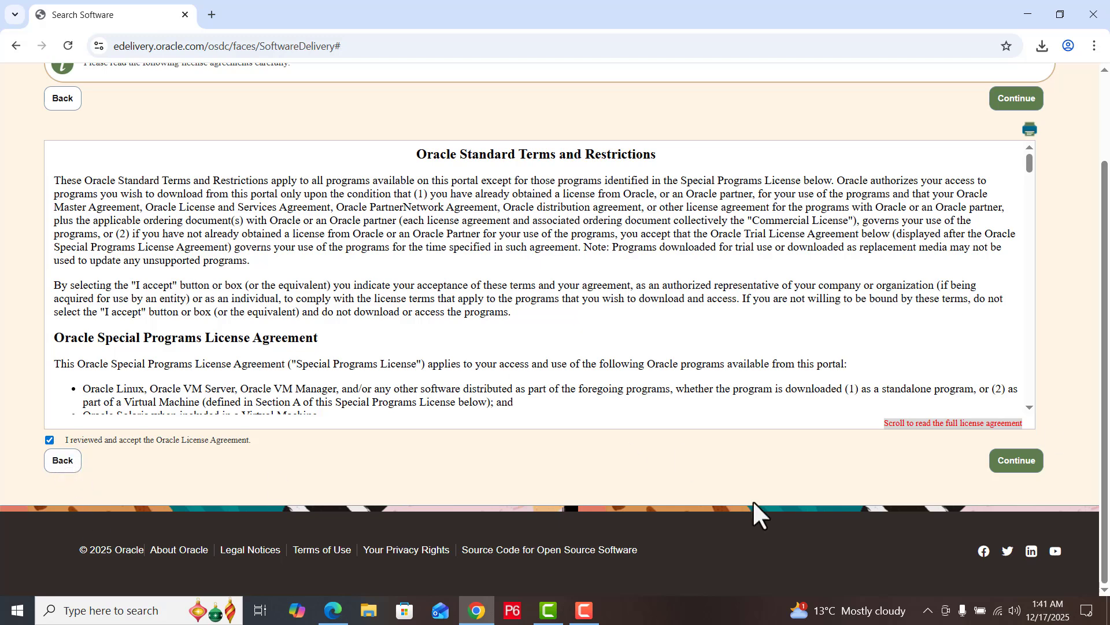
{"action": "left_click", "coordinate": [1015, 461]}
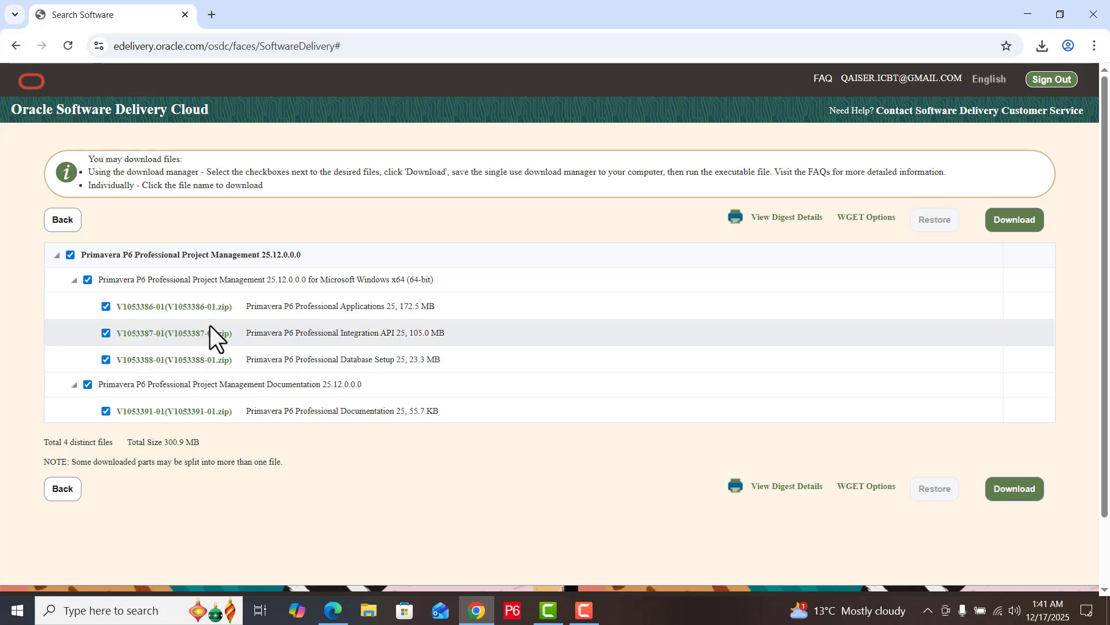
{"action": "left_click", "coordinate": [70, 254]}
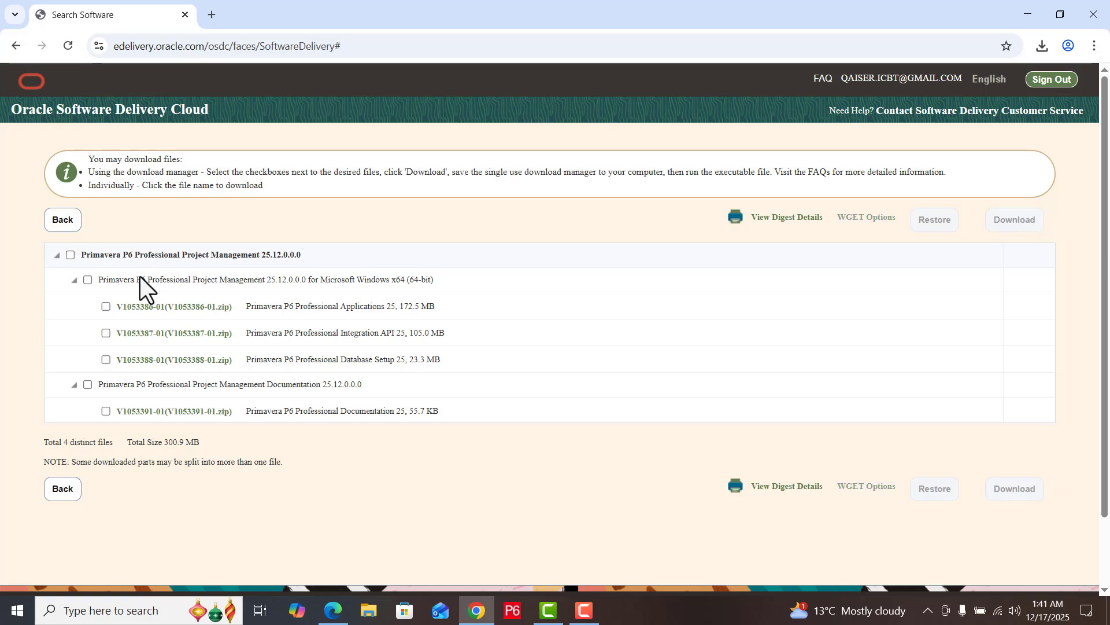
{"action": "left_click", "coordinate": [201, 307]}
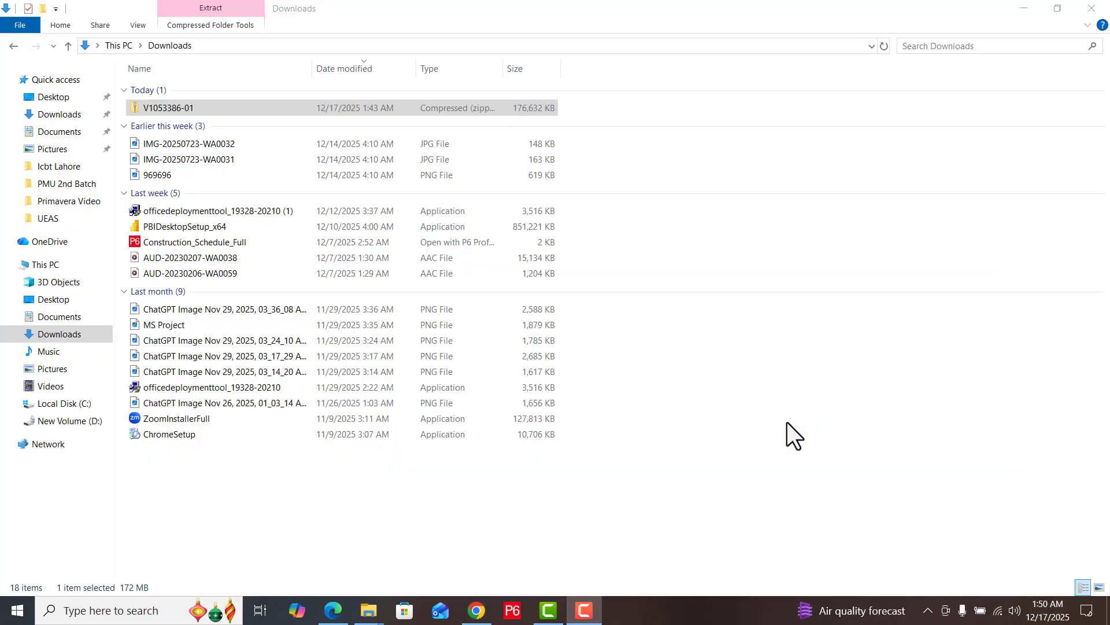
Extract the downloaded zip into a V1053386-01 folder.
{"action": "right_click", "coordinate": [189, 110]}
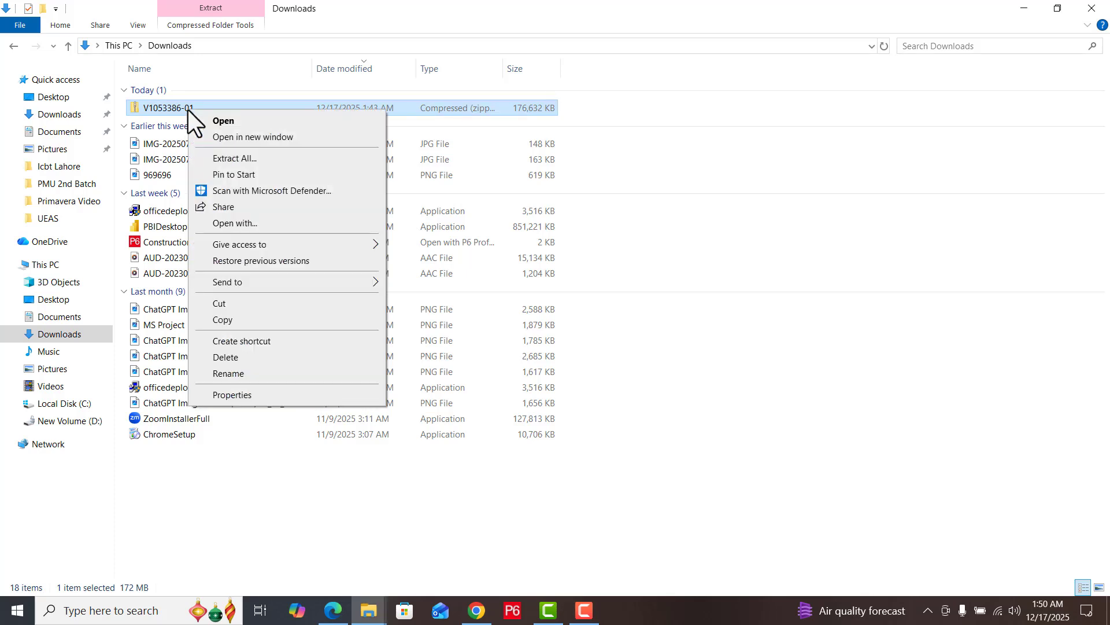
{"action": "left_click", "coordinate": [232, 158]}
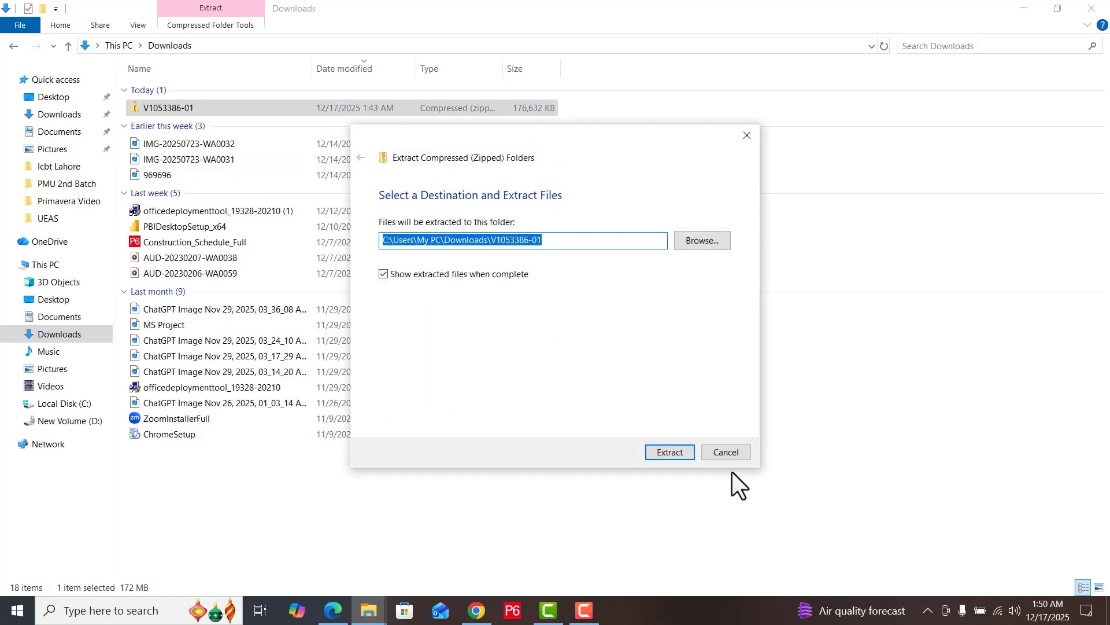
{"action": "left_click", "coordinate": [669, 452]}
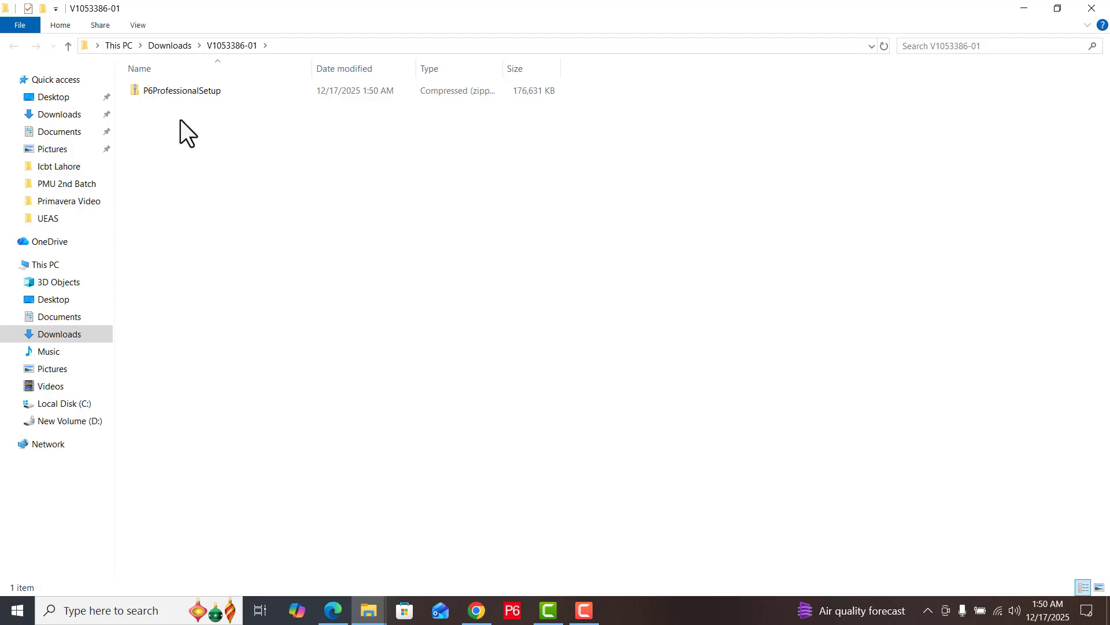
Extract the P6ProfessionalSetup archive into its suggested folder.
{"action": "left_click", "coordinate": [158, 95]}
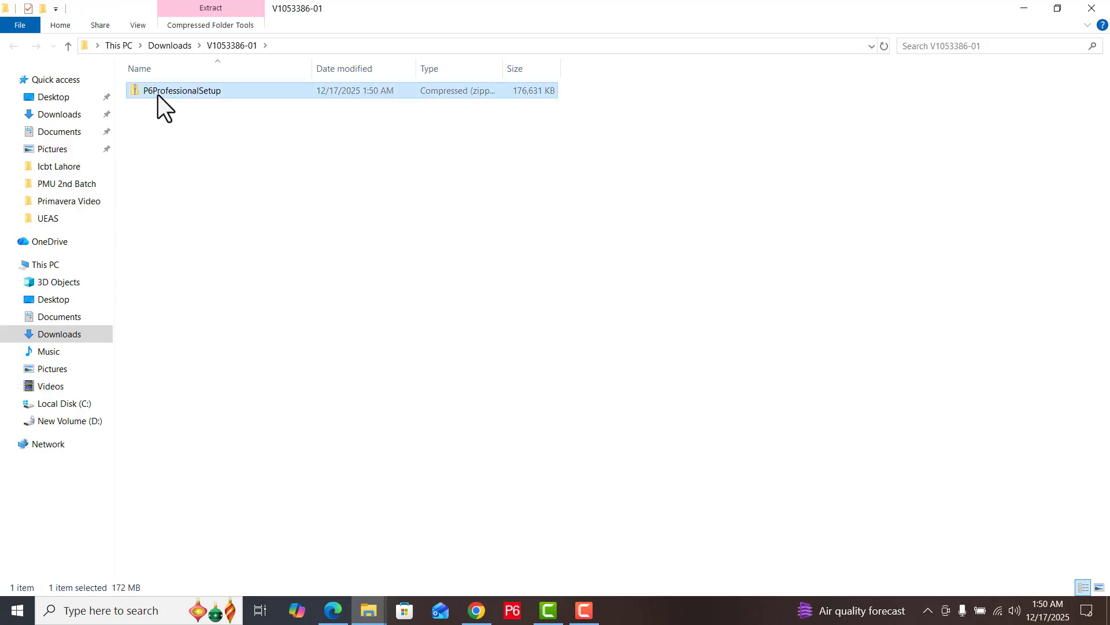
{"action": "right_click", "coordinate": [158, 95]}
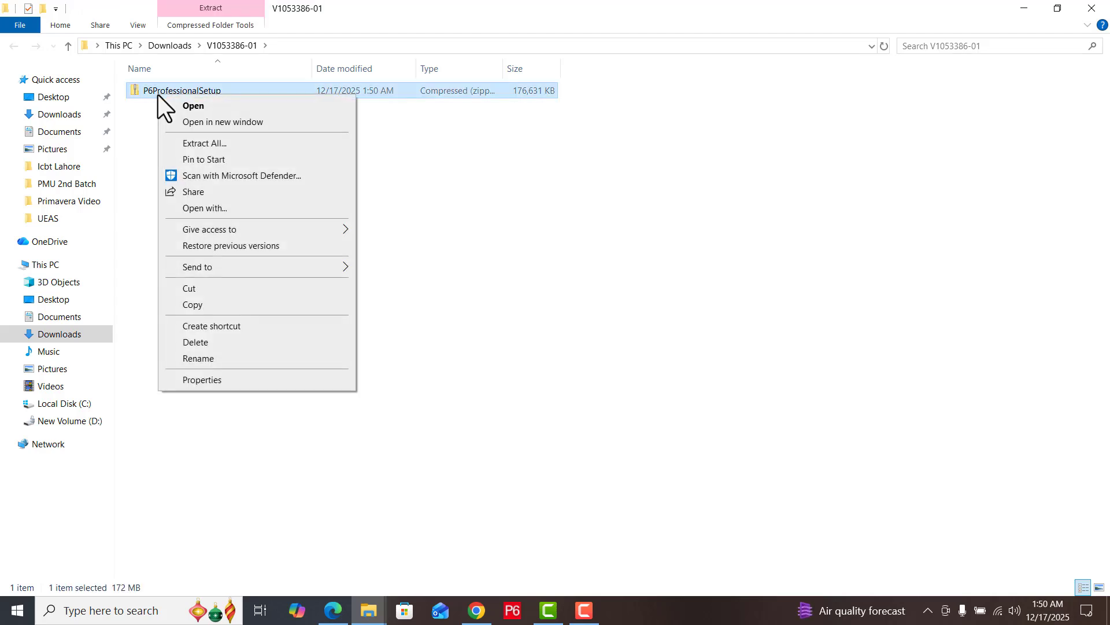
{"action": "left_click", "coordinate": [206, 144]}
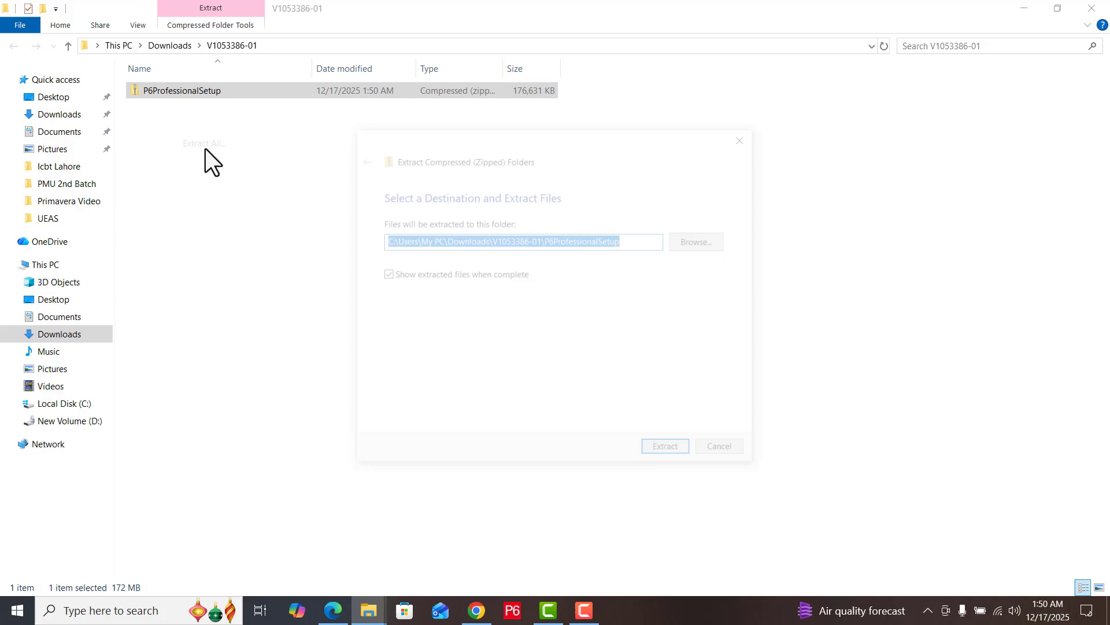
{"action": "left_click", "coordinate": [664, 455]}
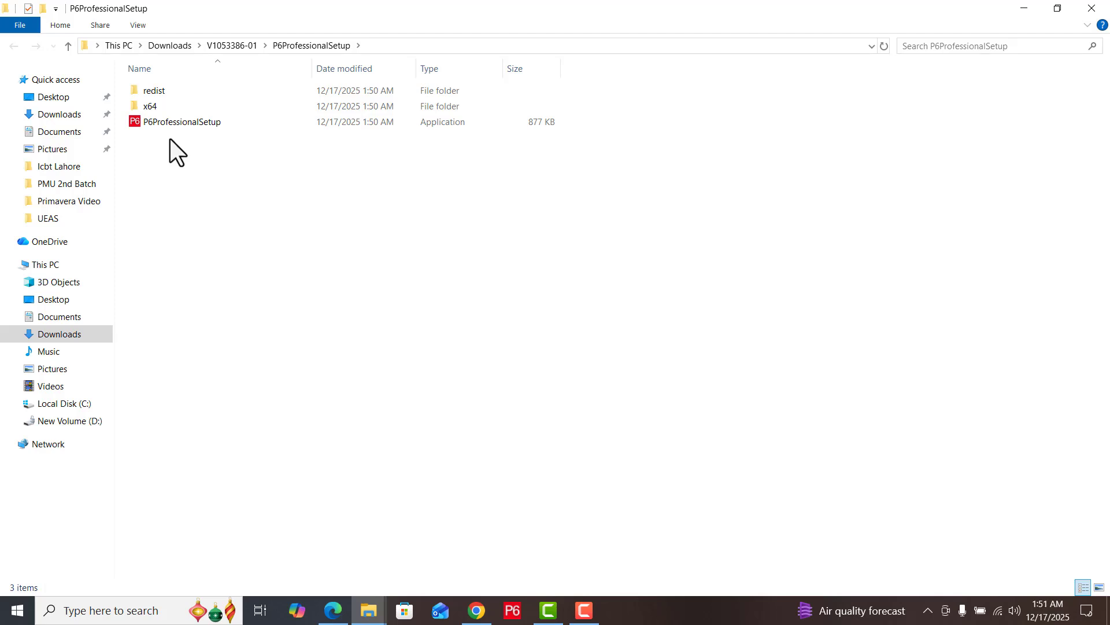
Run P6ProfessionalSetup as administrator and install P6 Professional 25, keeping the previous version.
{"action": "right_click", "coordinate": [172, 123]}
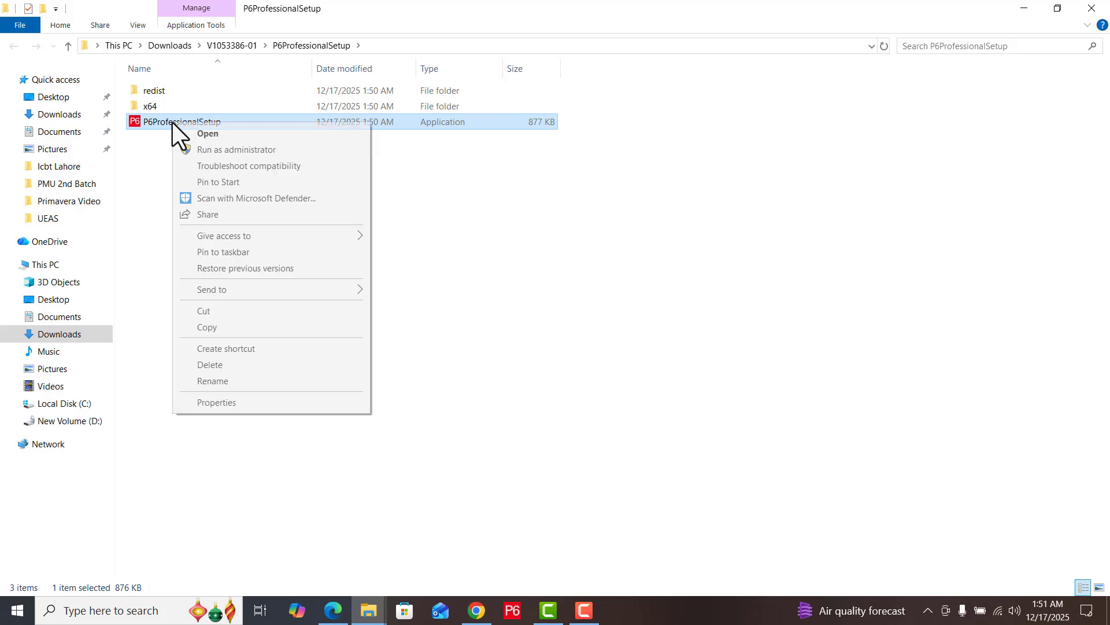
{"action": "left_click", "coordinate": [213, 149]}
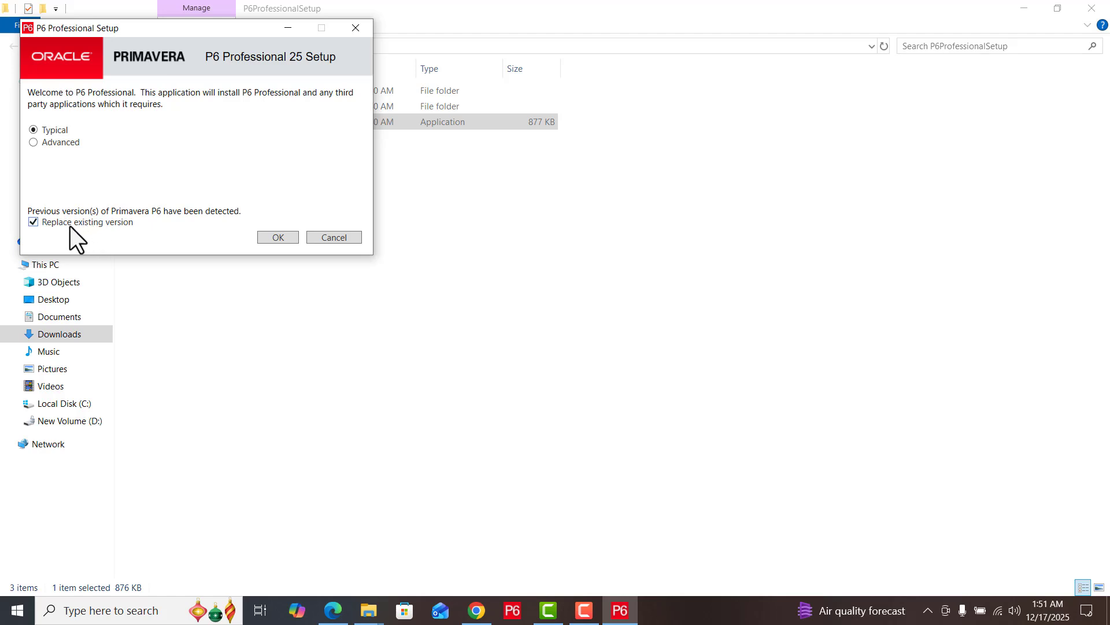
{"action": "left_click", "coordinate": [34, 225]}
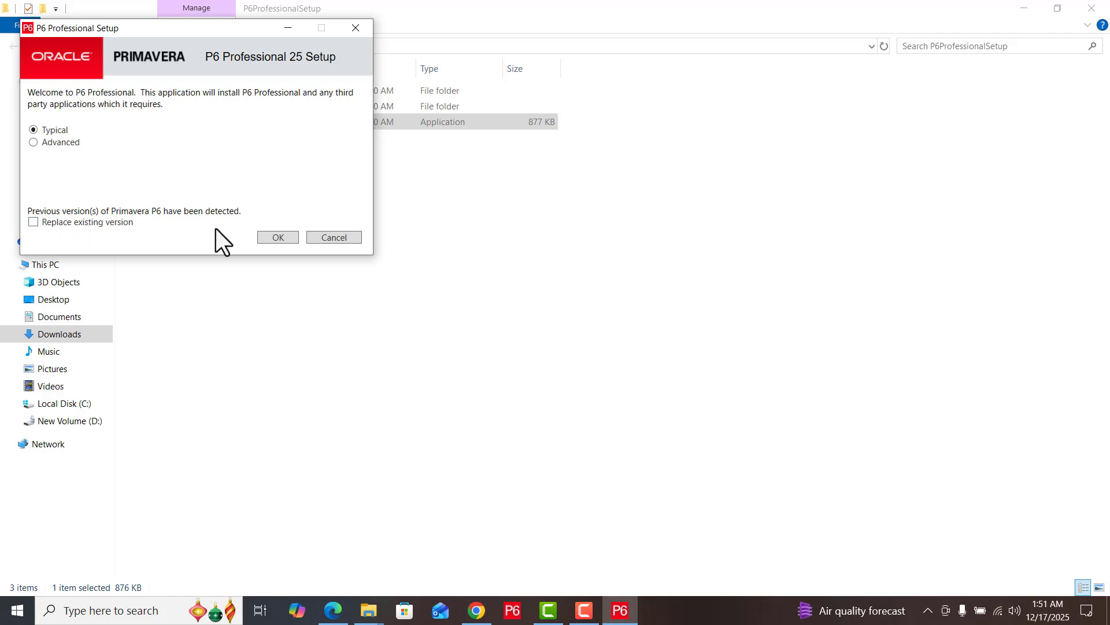
{"action": "left_click", "coordinate": [277, 237]}
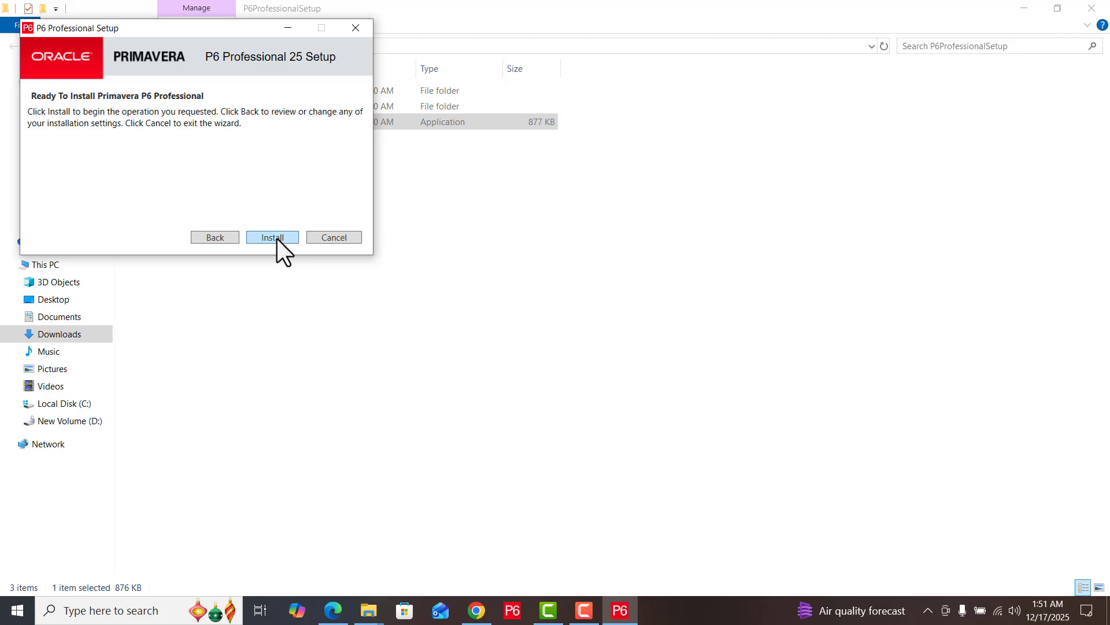
{"action": "left_click", "coordinate": [276, 238]}
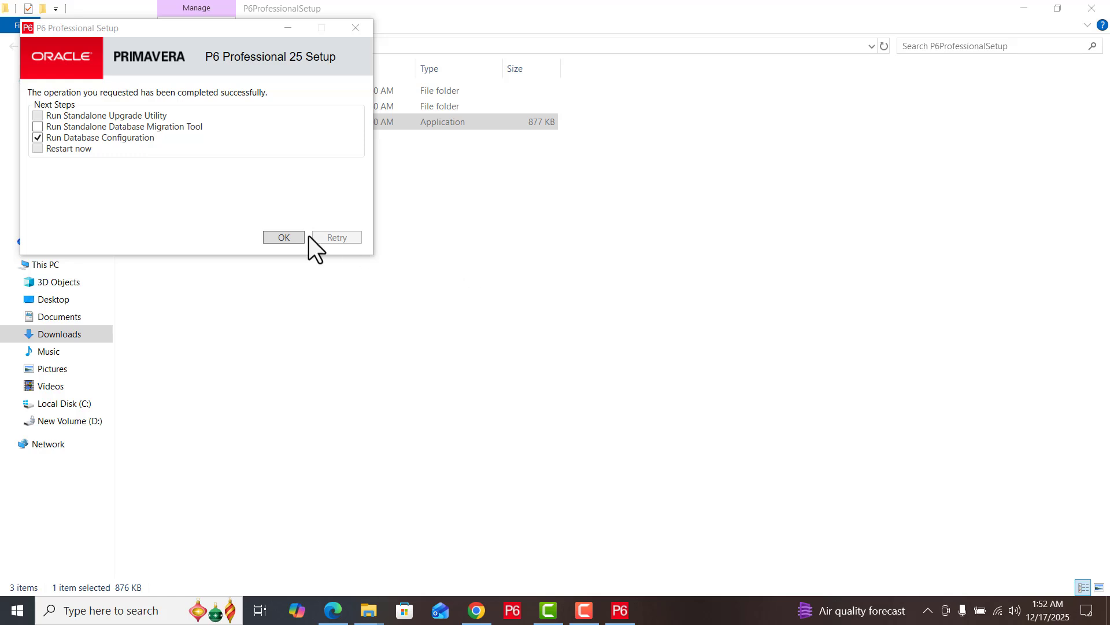
{"action": "left_click", "coordinate": [294, 236]}
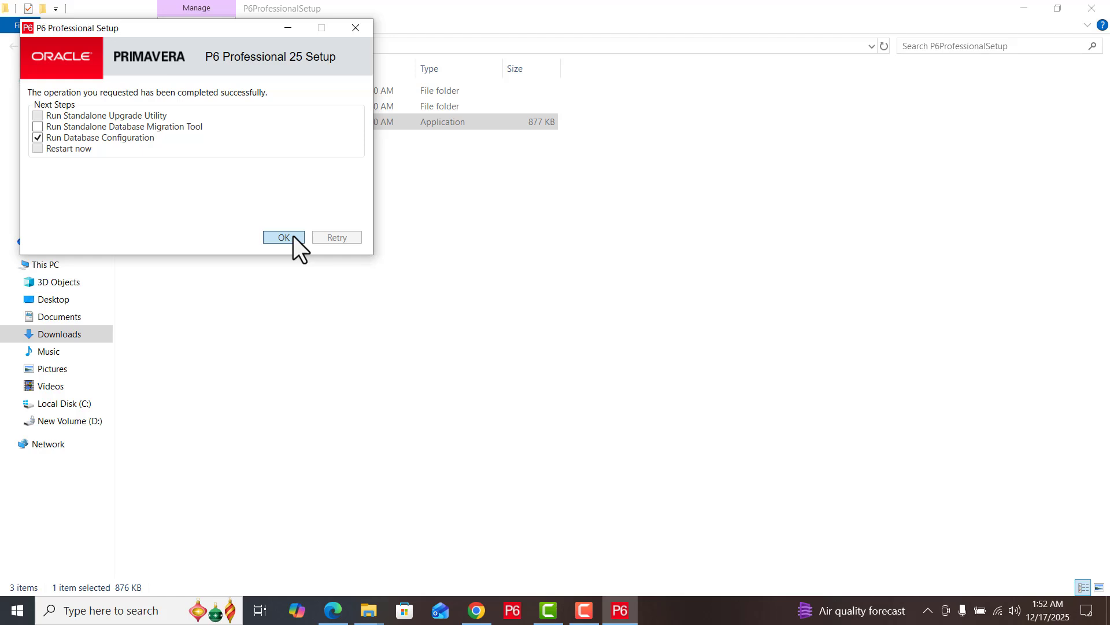
Launch Database Configuration and add a connection using the P6 Professional Standalone (SQLite) driver.
{"action": "left_click", "coordinate": [283, 237]}
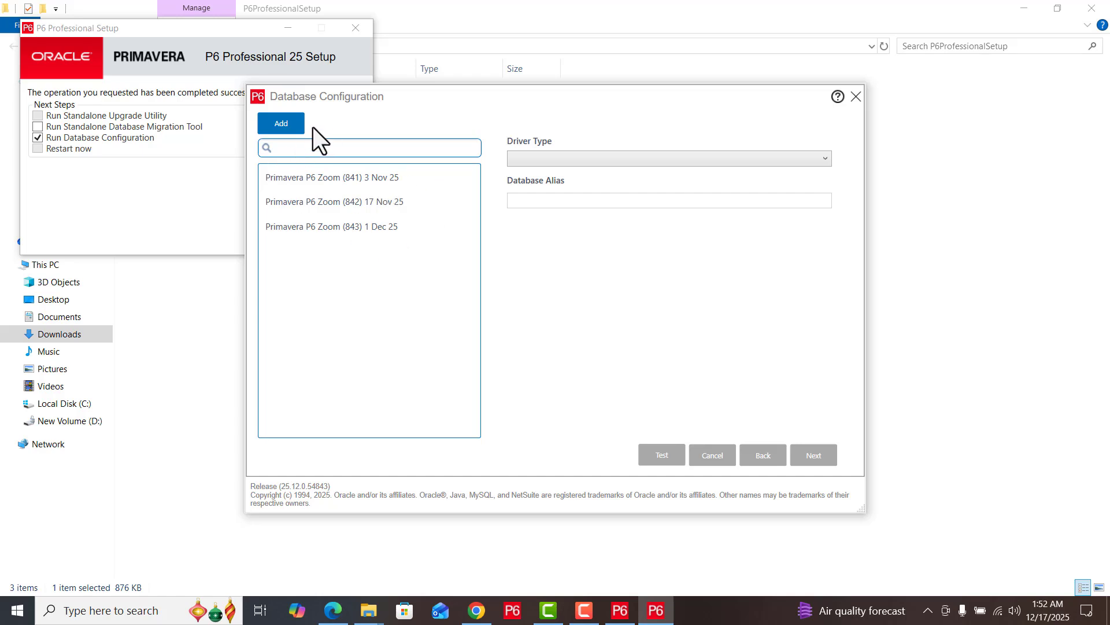
{"action": "left_click", "coordinate": [283, 128]}
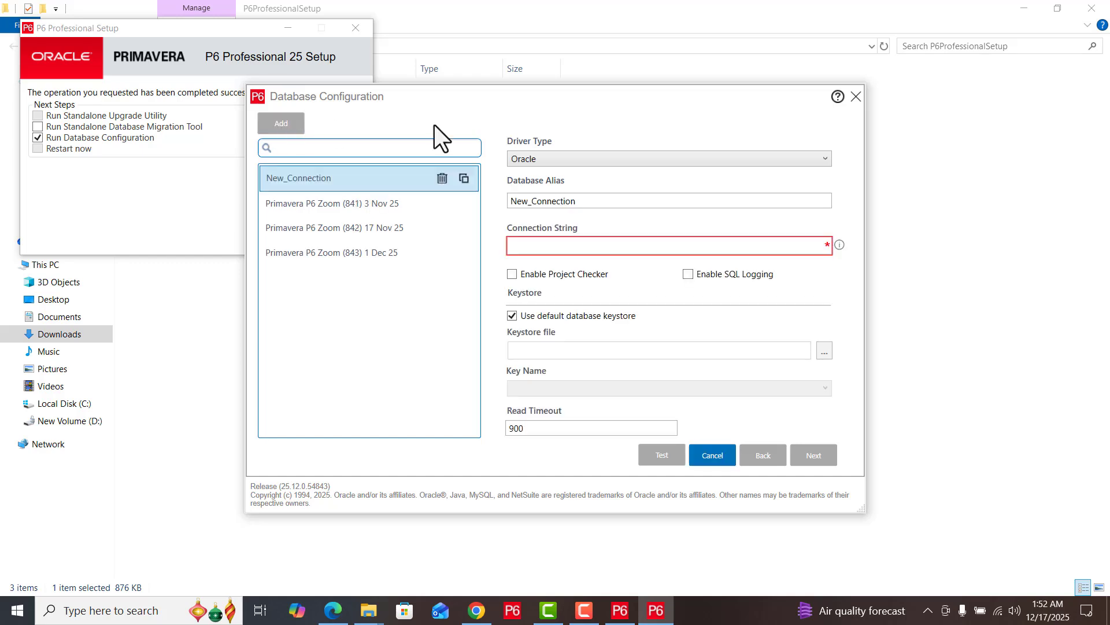
{"action": "left_click", "coordinate": [561, 160]}
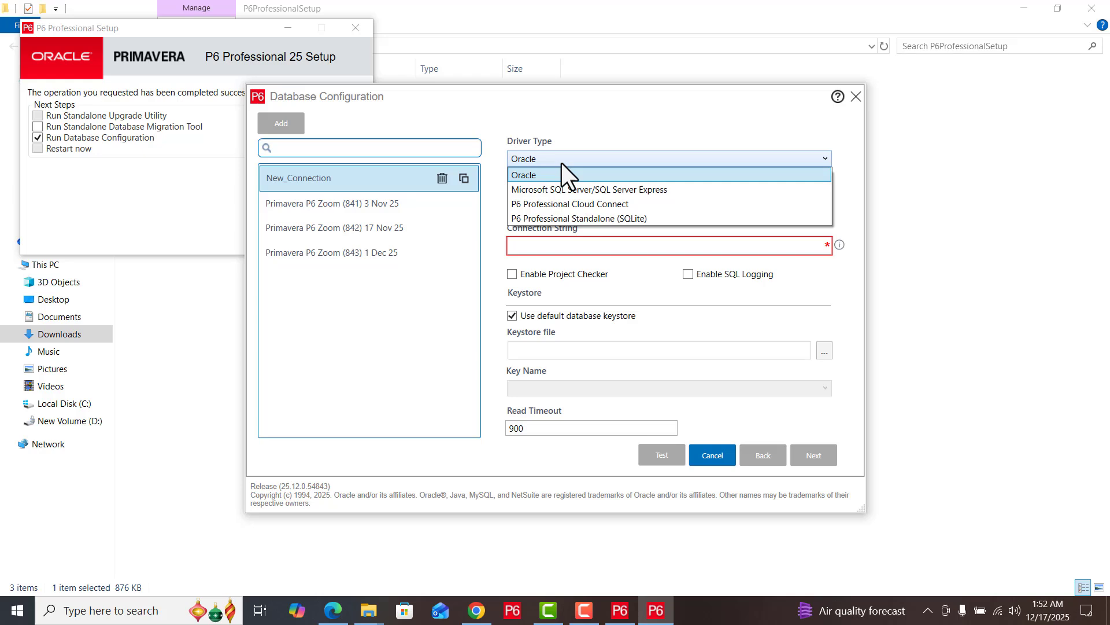
{"action": "left_click", "coordinate": [583, 221]}
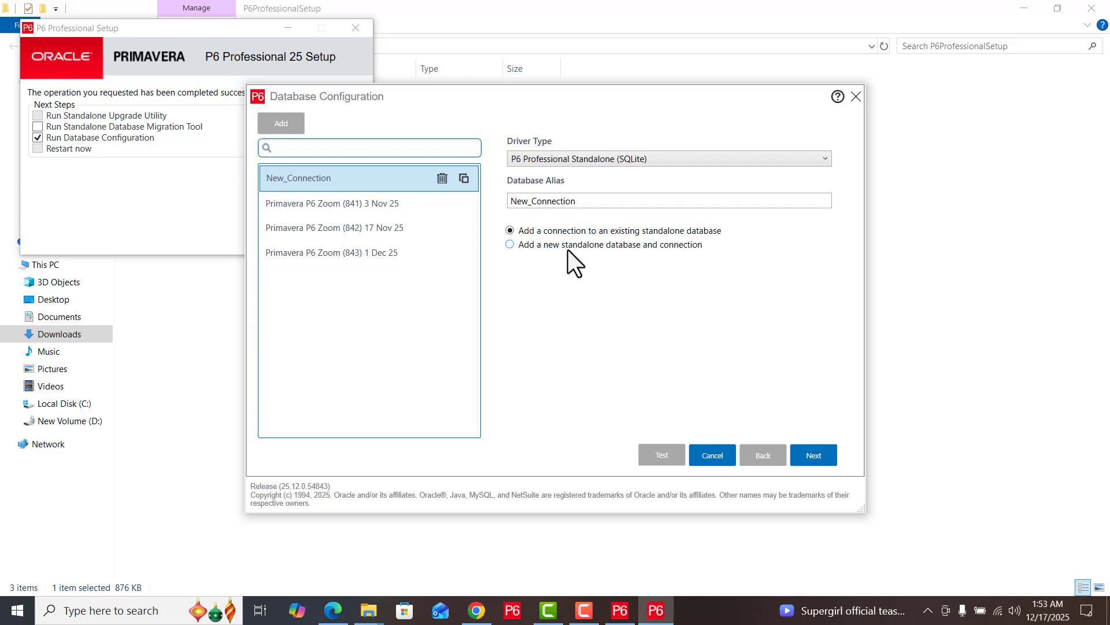
Name the alias 'Primavera P6 25.12' and choose to add a new standalone database.
{"action": "double_click", "coordinate": [597, 203]}
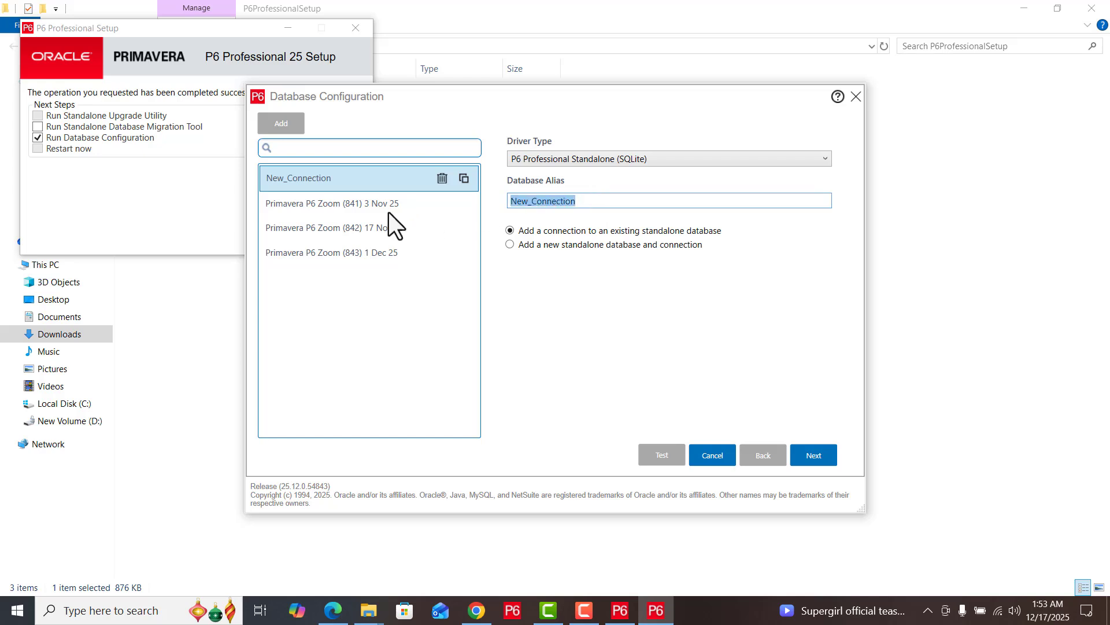
{"action": "type", "text": "Prma"}
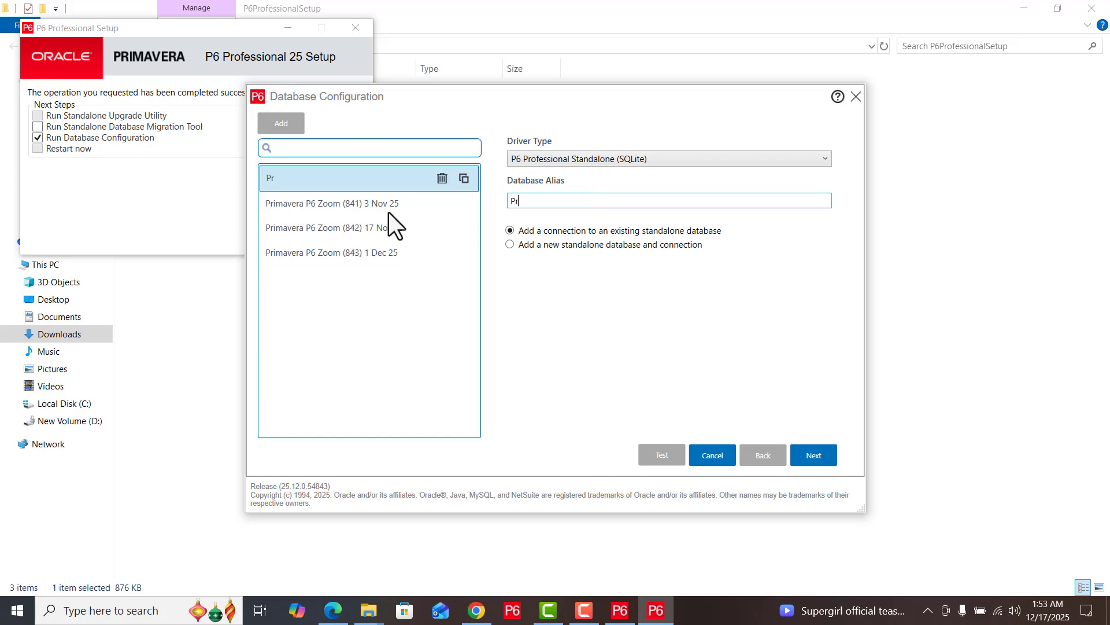
{"action": "key", "text": "BackSpace"}
{"action": "key", "text": "BackSpace"}
{"action": "key", "text": "BackSpace"}
{"action": "type", "text": "rimavera P6 25.12"}
{"action": "left_click", "coordinate": [539, 248]}
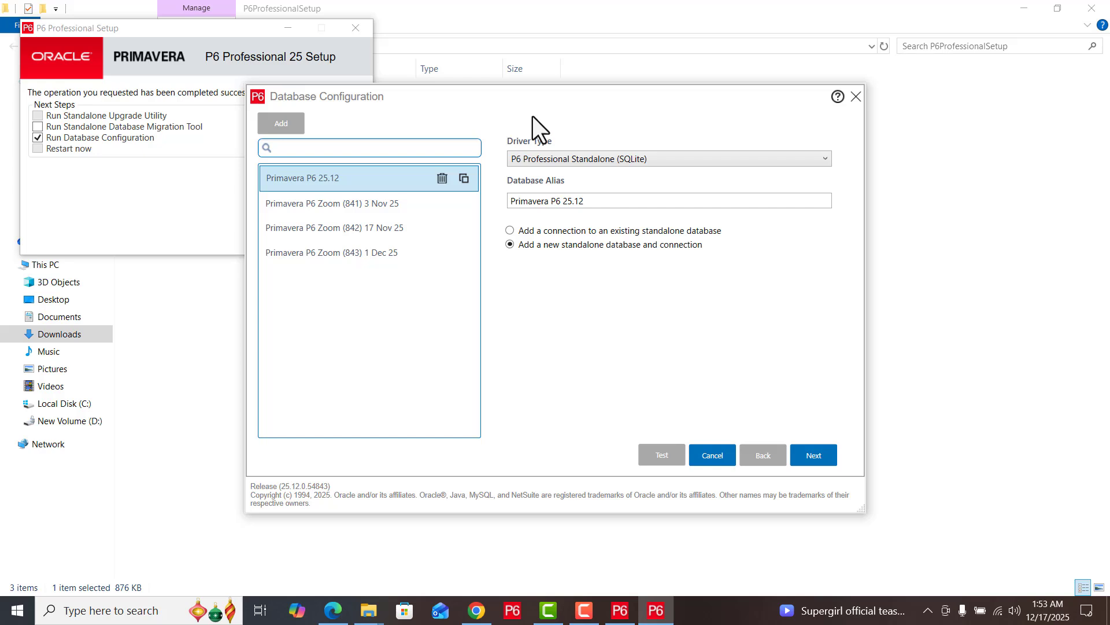
{"action": "left_click_drag", "start_coordinate": [533, 116], "coordinate": [426, 94]}
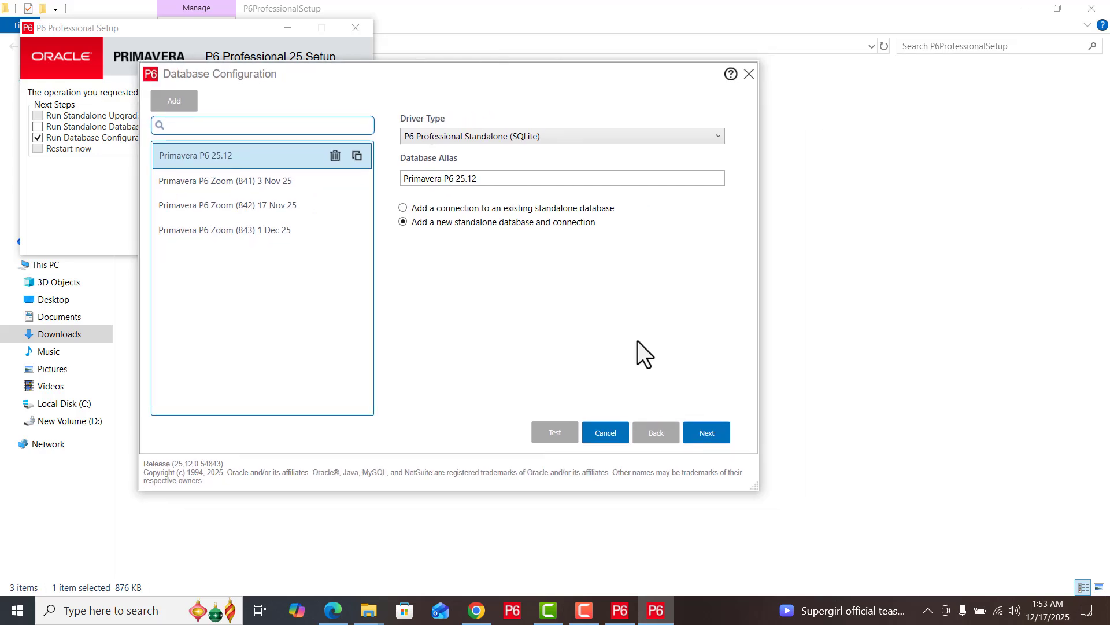
Set the admin login name and password for the new database.
{"action": "left_click", "coordinate": [695, 434]}
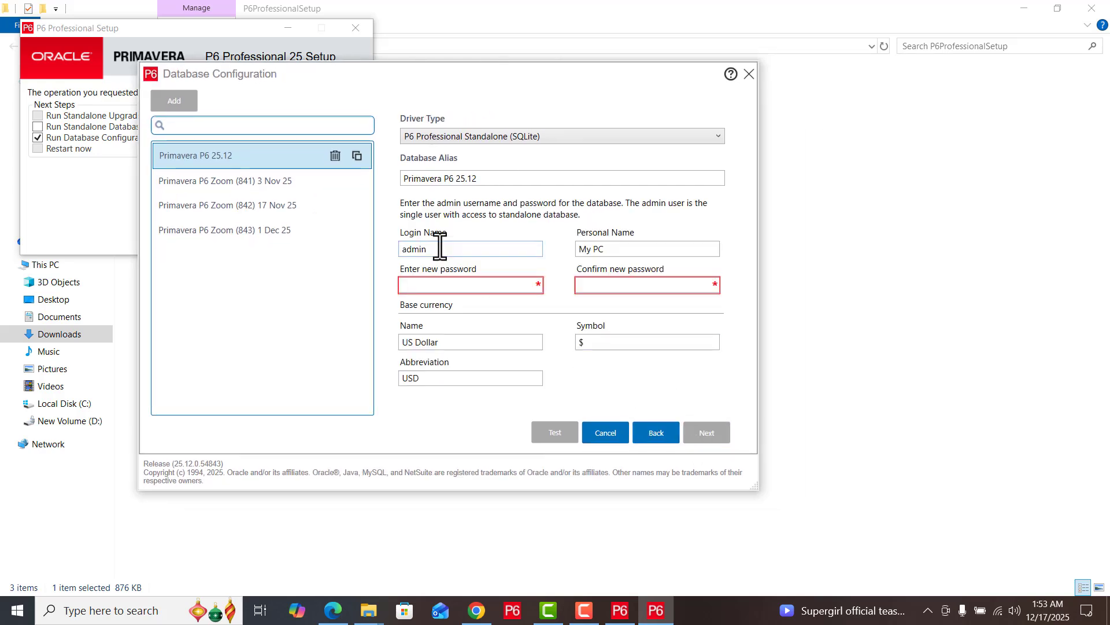
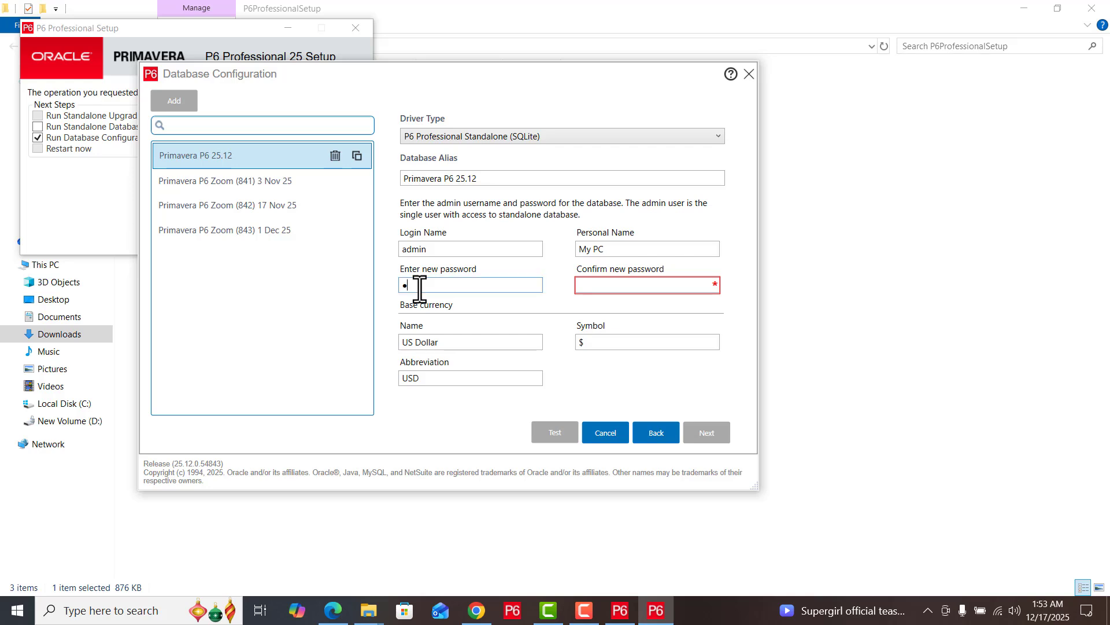
{"action": "key", "text": "Tab"}
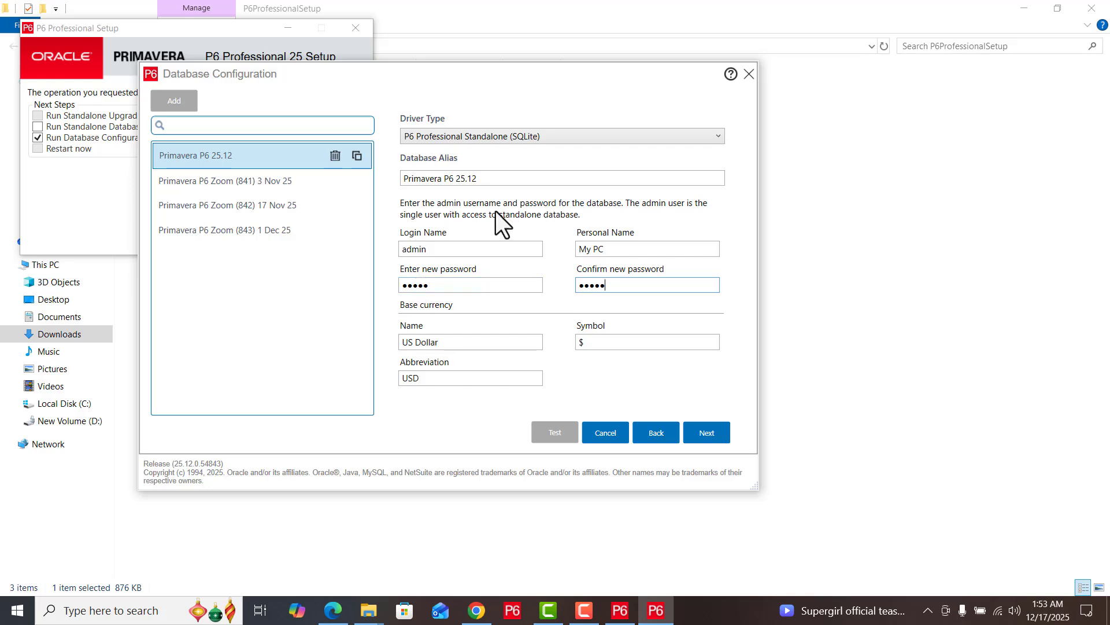
{"action": "left_click_drag", "start_coordinate": [514, 69], "coordinate": [463, 51]}
{"action": "left_click", "coordinate": [654, 414]}
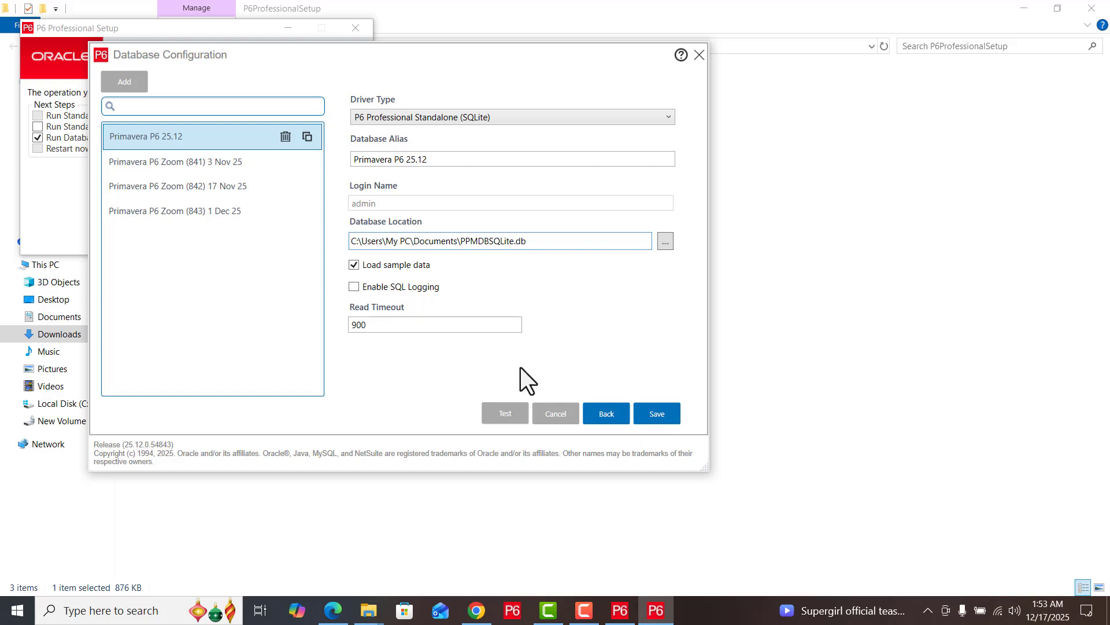
Skip sample data, save the database as D:\Primavera P6 25.12.db, and save the alias.
{"action": "left_click", "coordinate": [373, 270]}
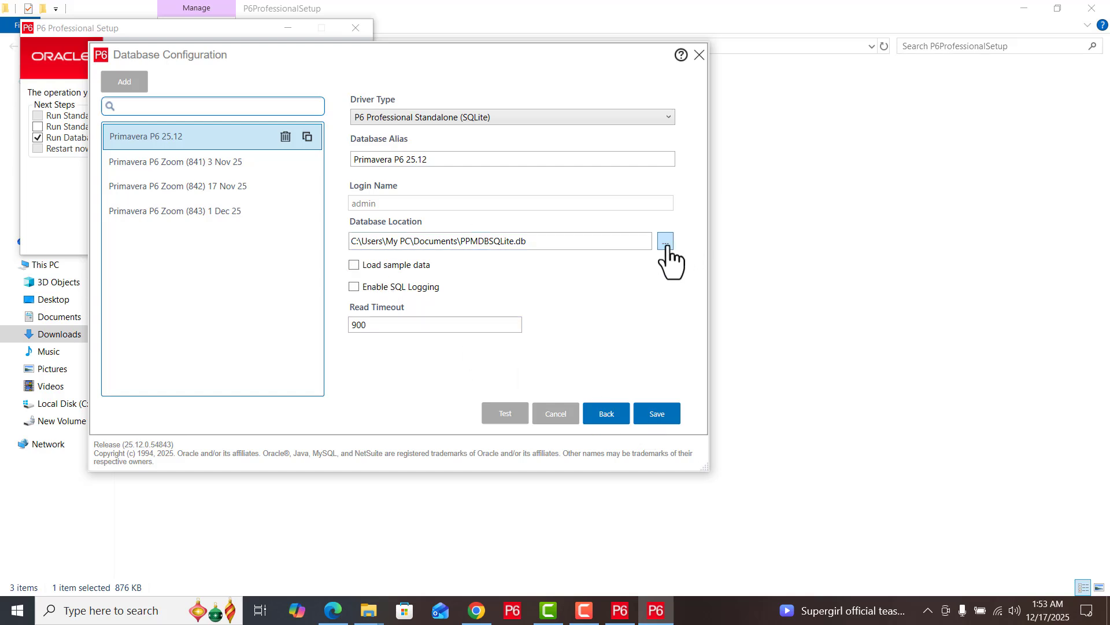
{"action": "left_click", "coordinate": [666, 241]}
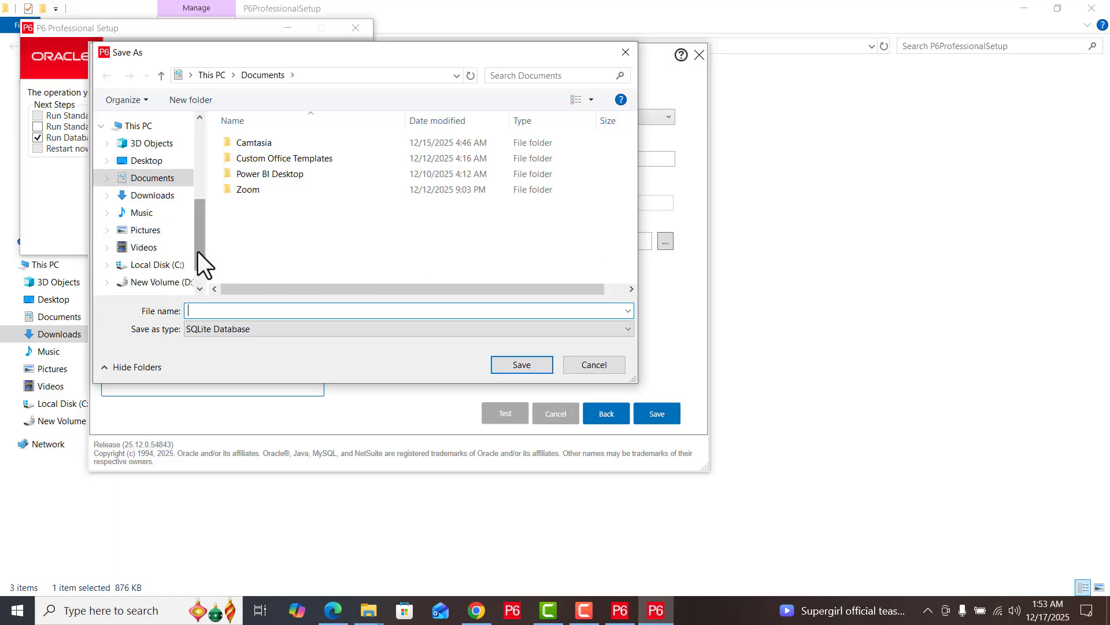
{"action": "left_click_drag", "start_coordinate": [197, 251], "coordinate": [204, 288]}
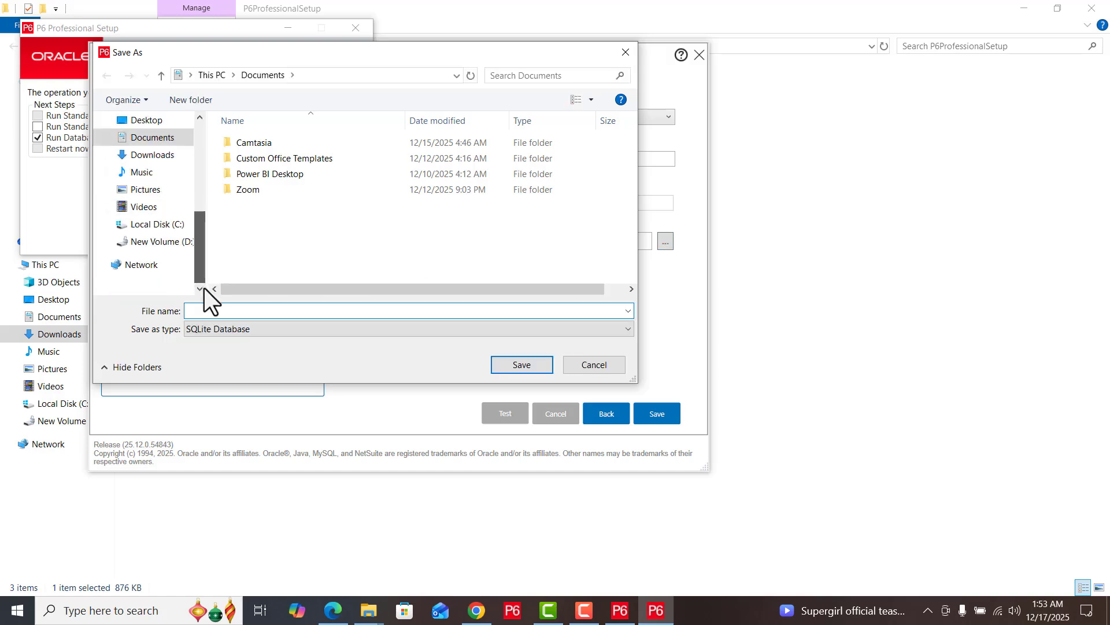
{"action": "left_click", "coordinate": [155, 246]}
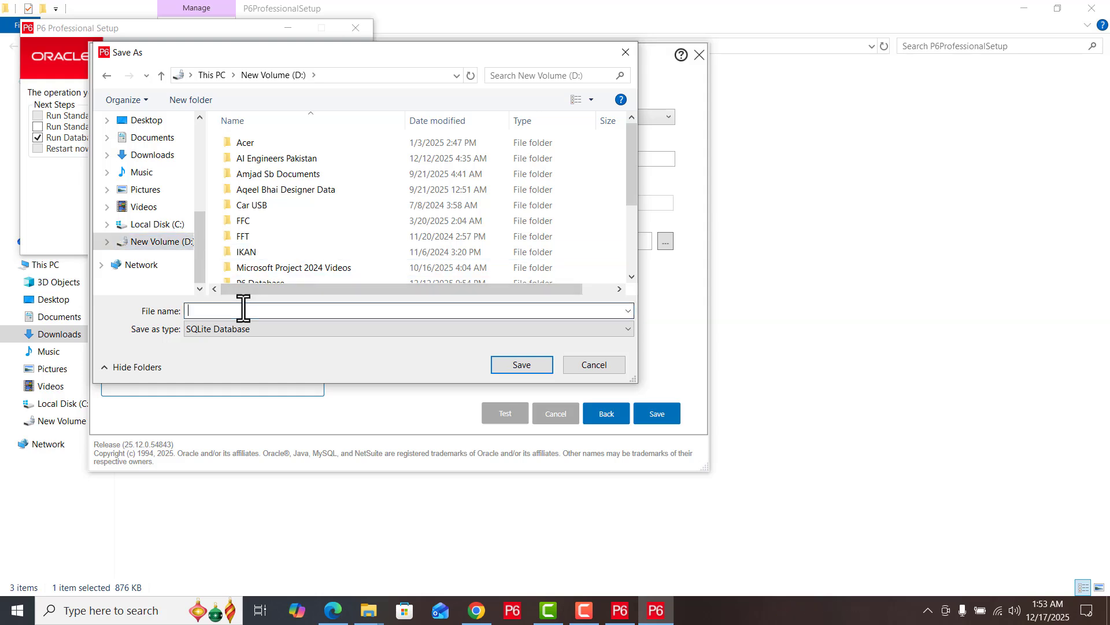
{"action": "type", "text": "Primavera P6"}
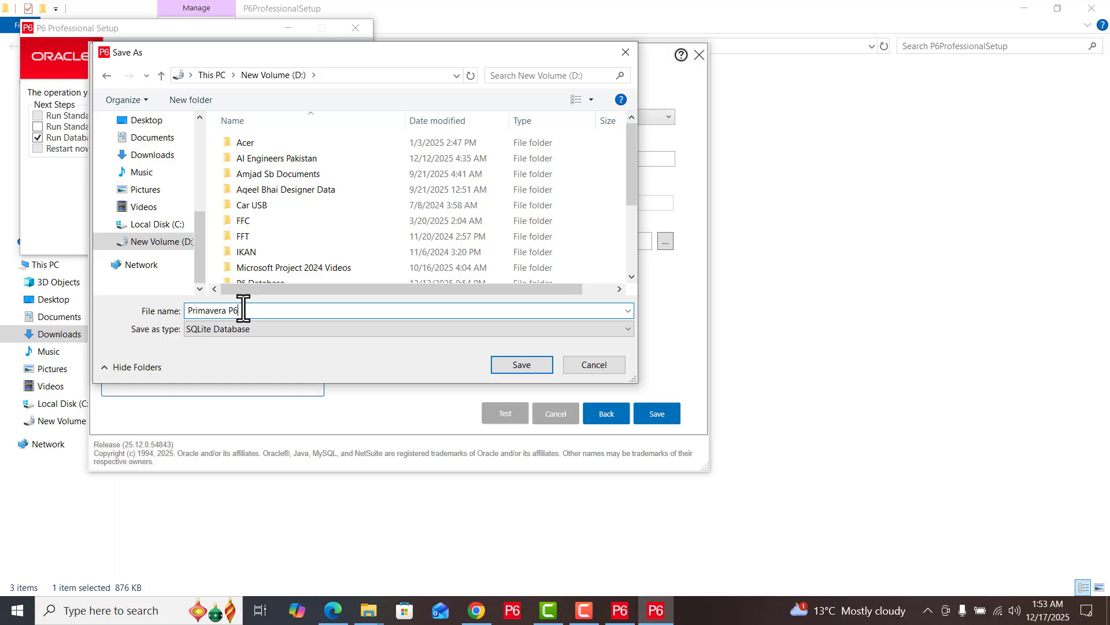
{"action": "type", "text": "25.2"}
{"action": "key", "text": "BackSpace"}
{"action": "type", "text": "12"}
{"action": "left_click", "coordinate": [502, 365]}
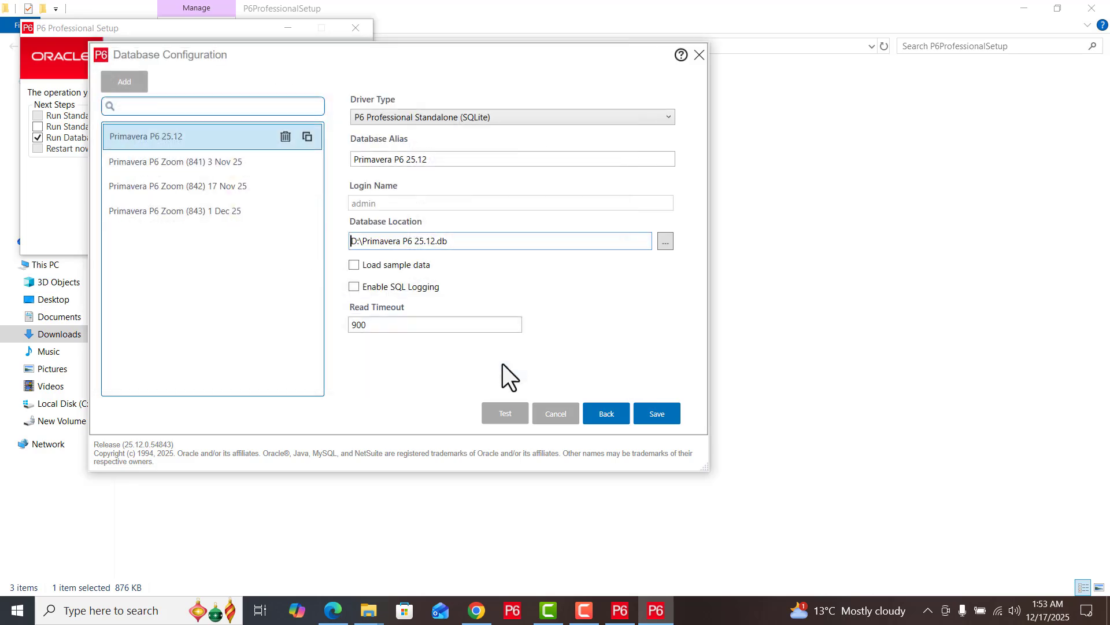
{"action": "left_click", "coordinate": [657, 421]}
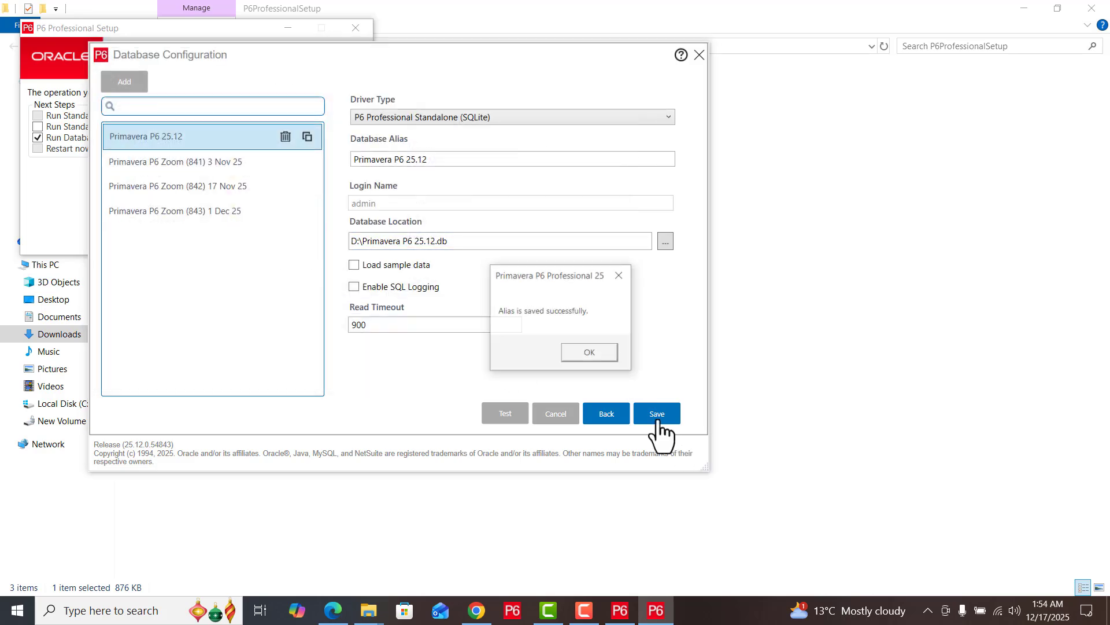
Confirm the saved alias and close Database Configuration and all Explorer windows.
{"action": "left_click", "coordinate": [590, 354]}
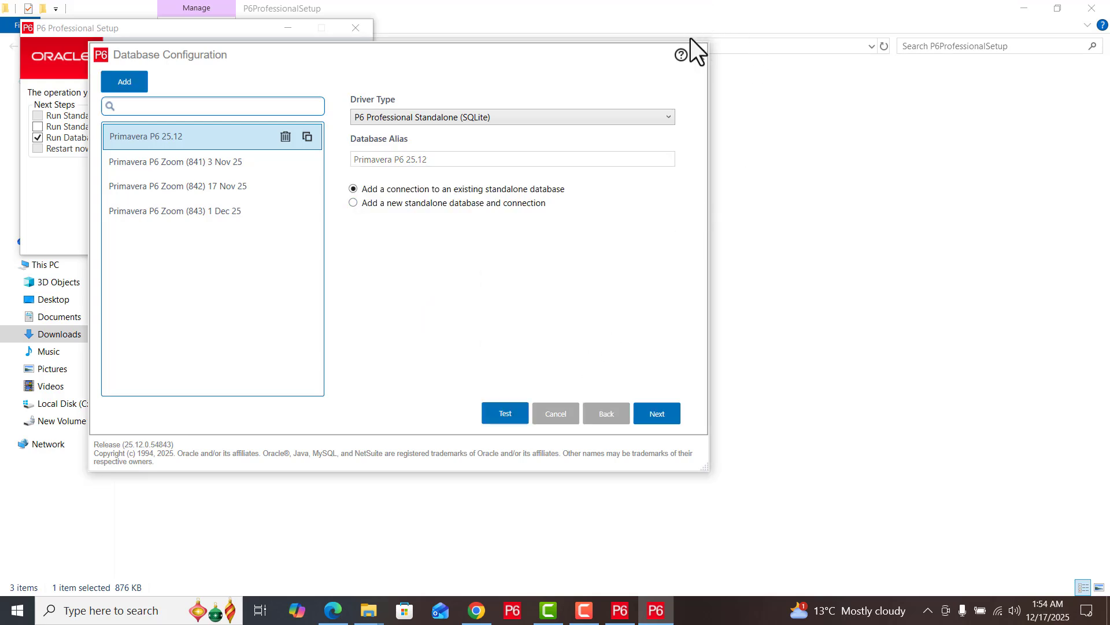
{"action": "left_click", "coordinate": [700, 54]}
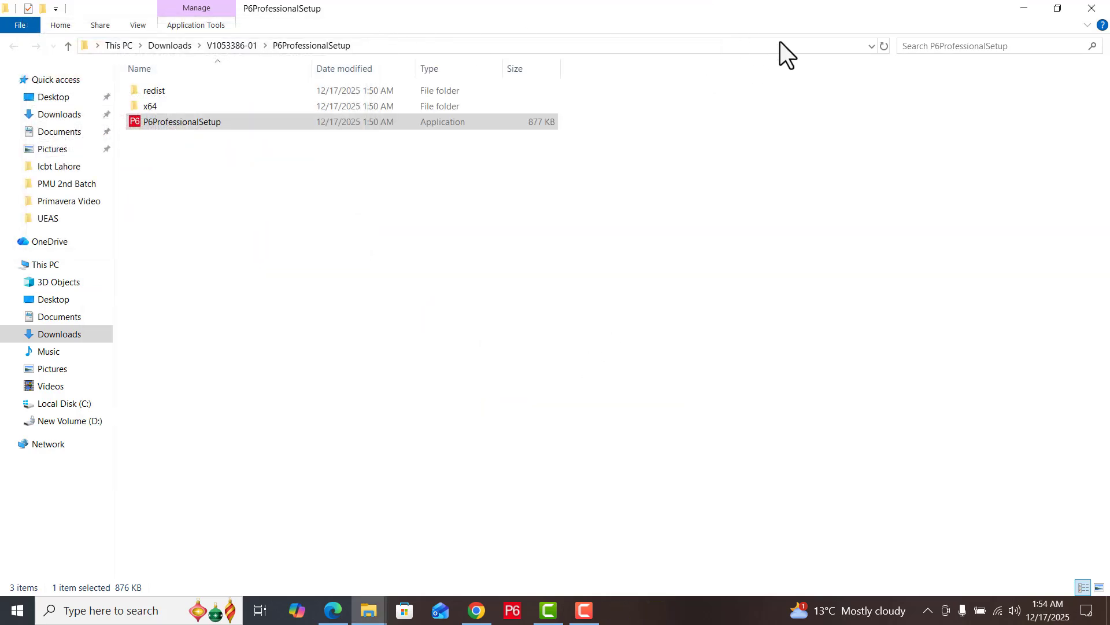
{"action": "left_click", "coordinate": [1092, 8]}
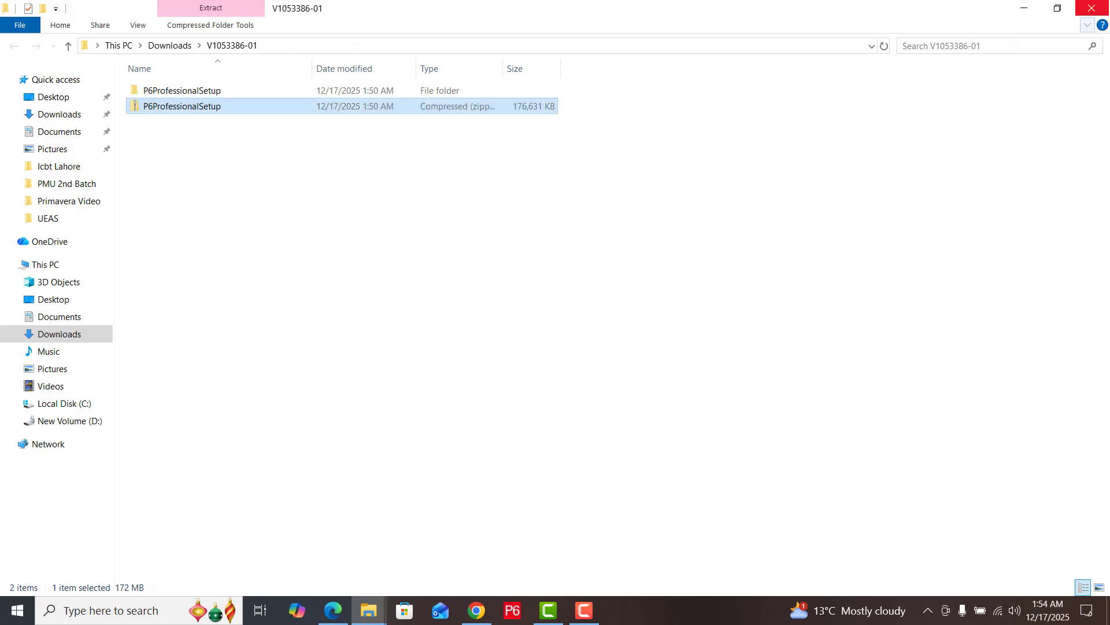
{"action": "left_click", "coordinate": [1100, 11]}
{"action": "left_click", "coordinate": [1100, 12]}
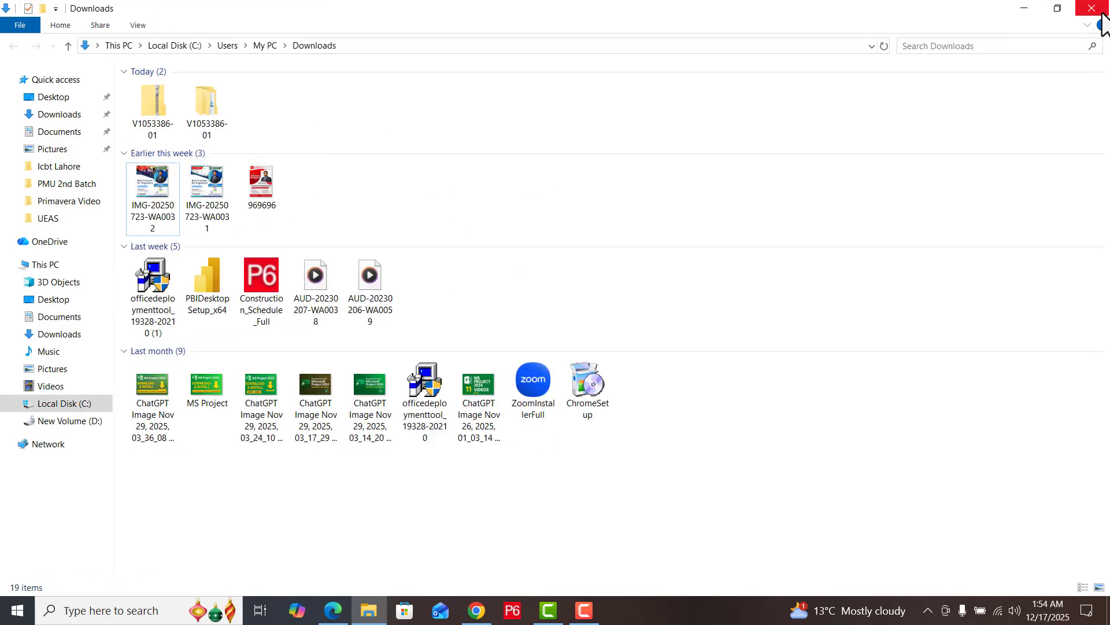
{"action": "left_click", "coordinate": [1101, 11]}
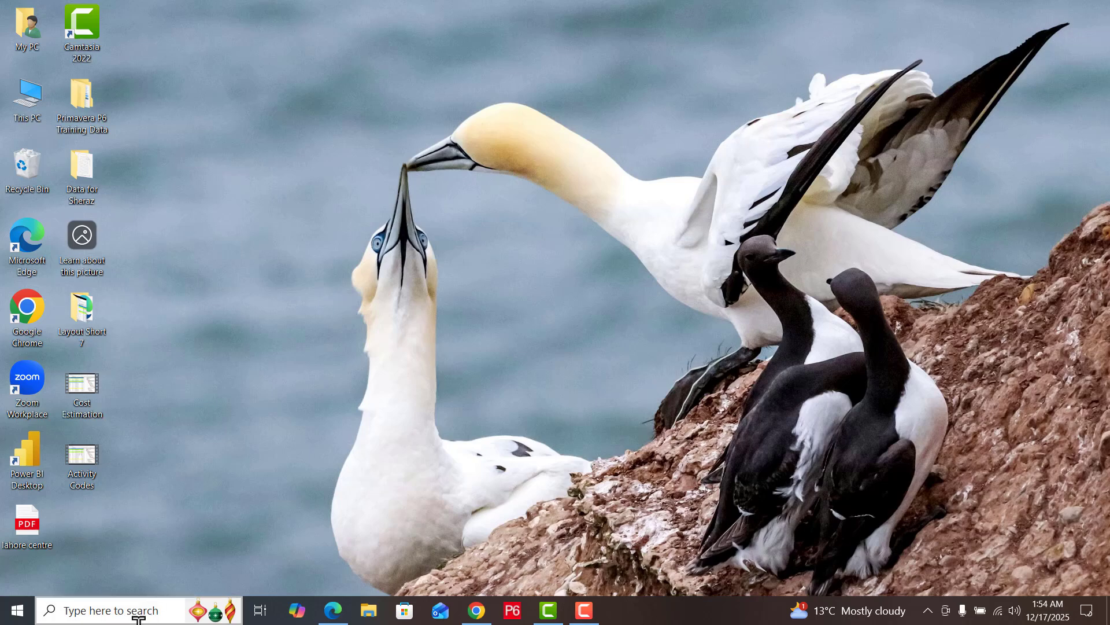
Search 'primavera' in Windows Start and launch P6 Professional 25 (x64).
{"action": "left_click", "coordinate": [99, 612]}
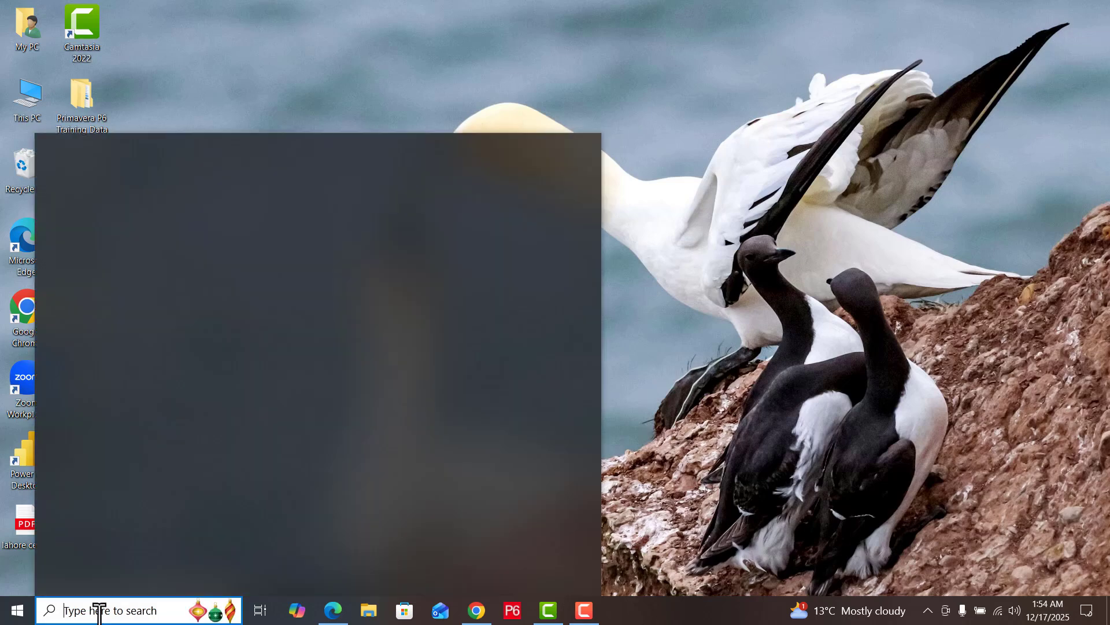
{"action": "type", "text": "primavera"}
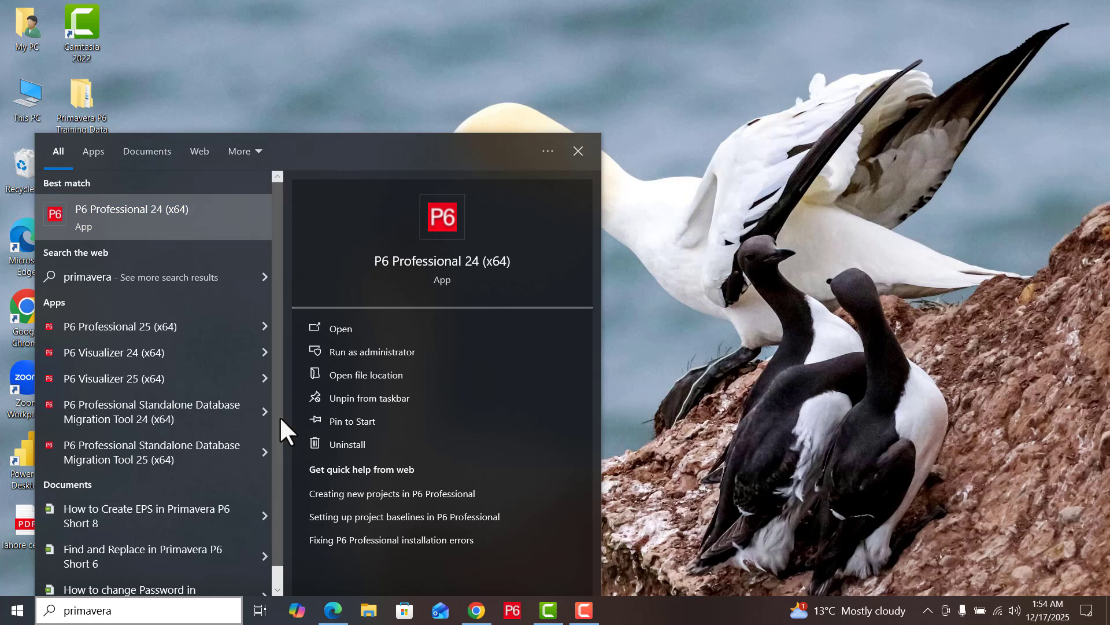
{"action": "left_click_drag", "start_coordinate": [280, 415], "coordinate": [279, 429]}
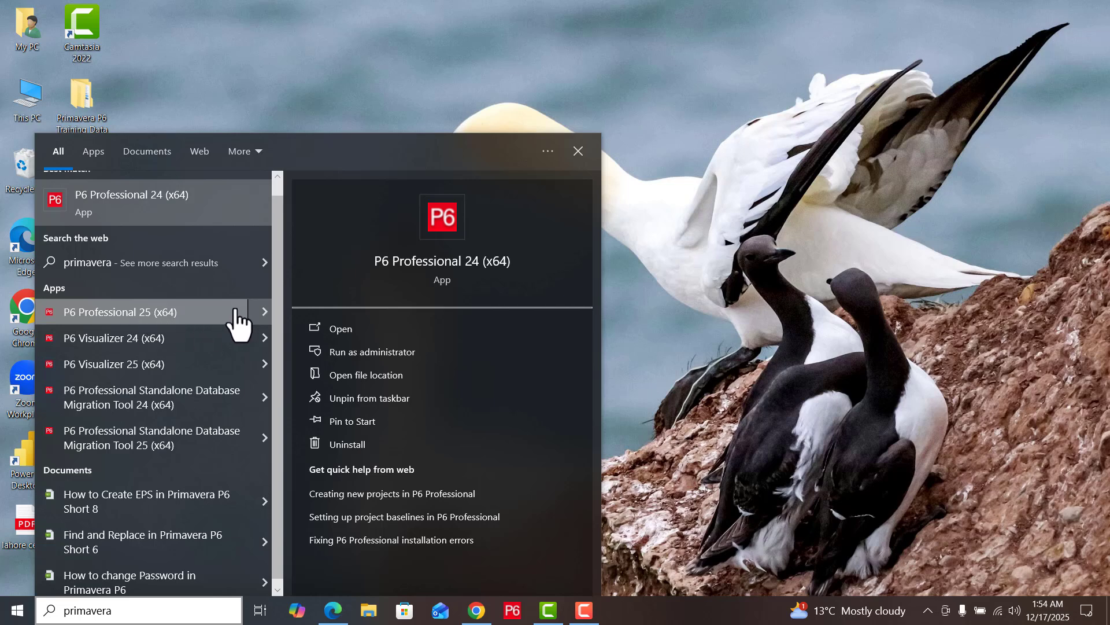
{"action": "left_click", "coordinate": [261, 311]}
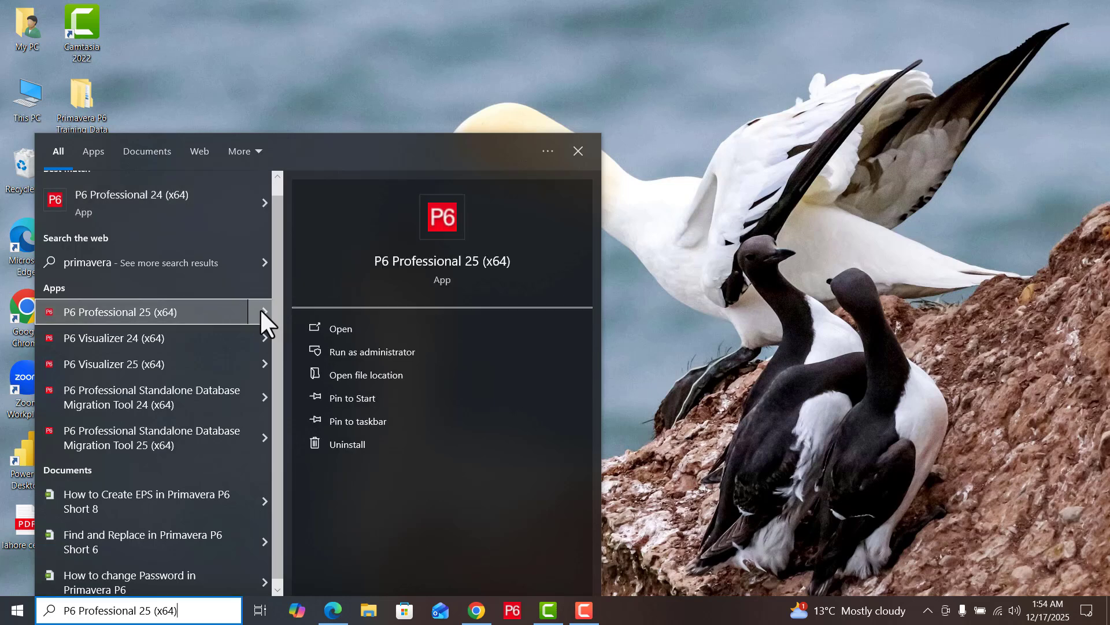
{"action": "left_click", "coordinate": [349, 331]}
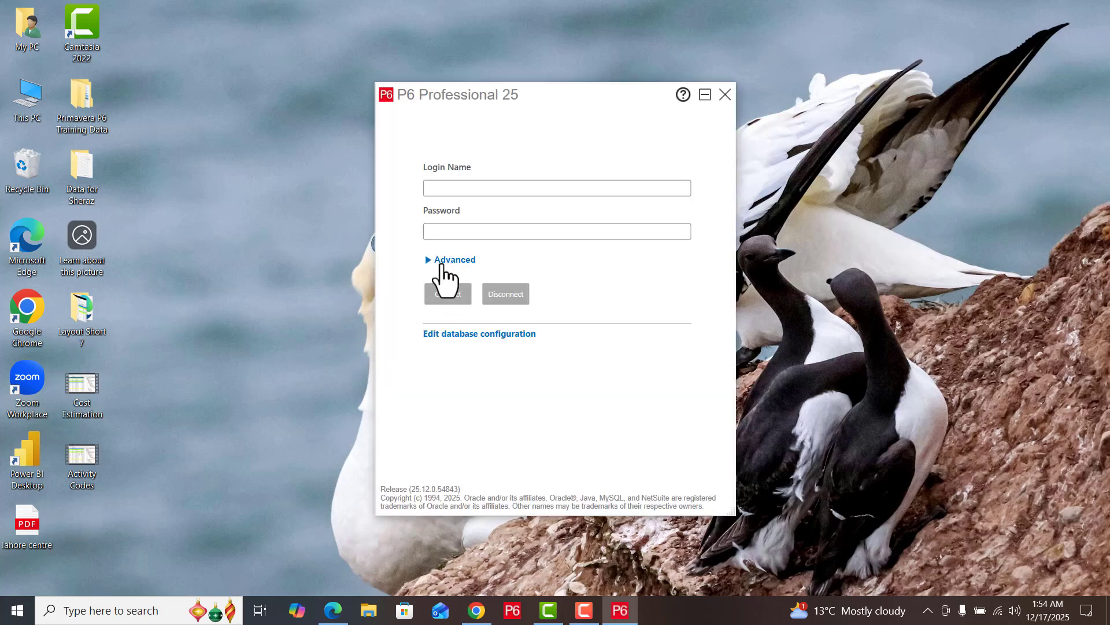
Log in as administrator to database Primavera P6 25.12 with English (United States) language.
{"action": "left_click", "coordinate": [441, 263]}
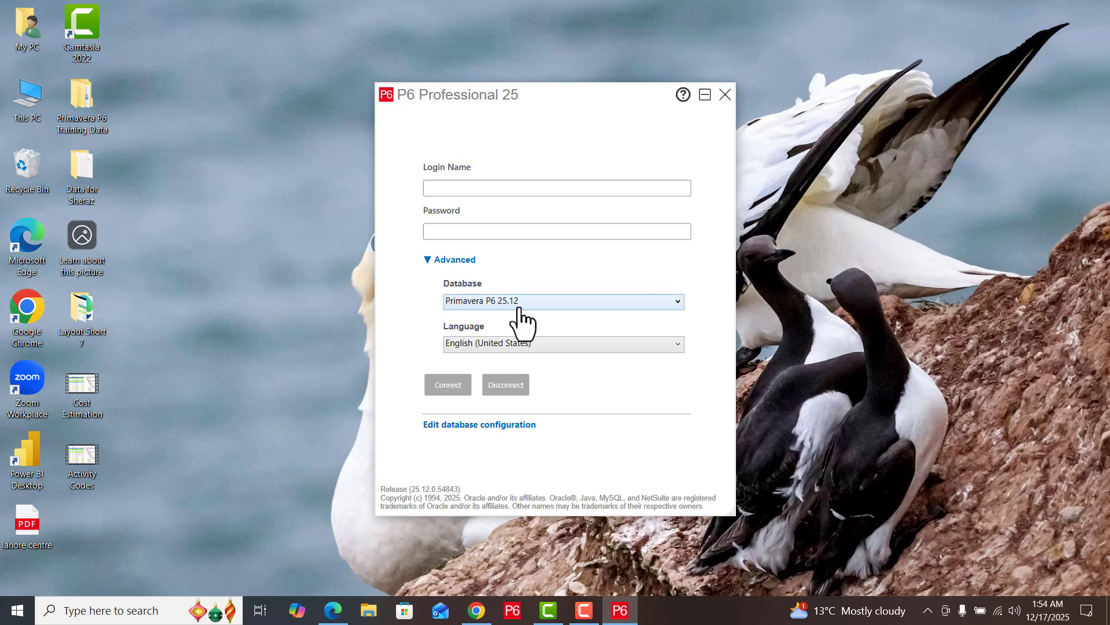
{"action": "left_click", "coordinate": [465, 195]}
{"action": "type", "text": "admin"}
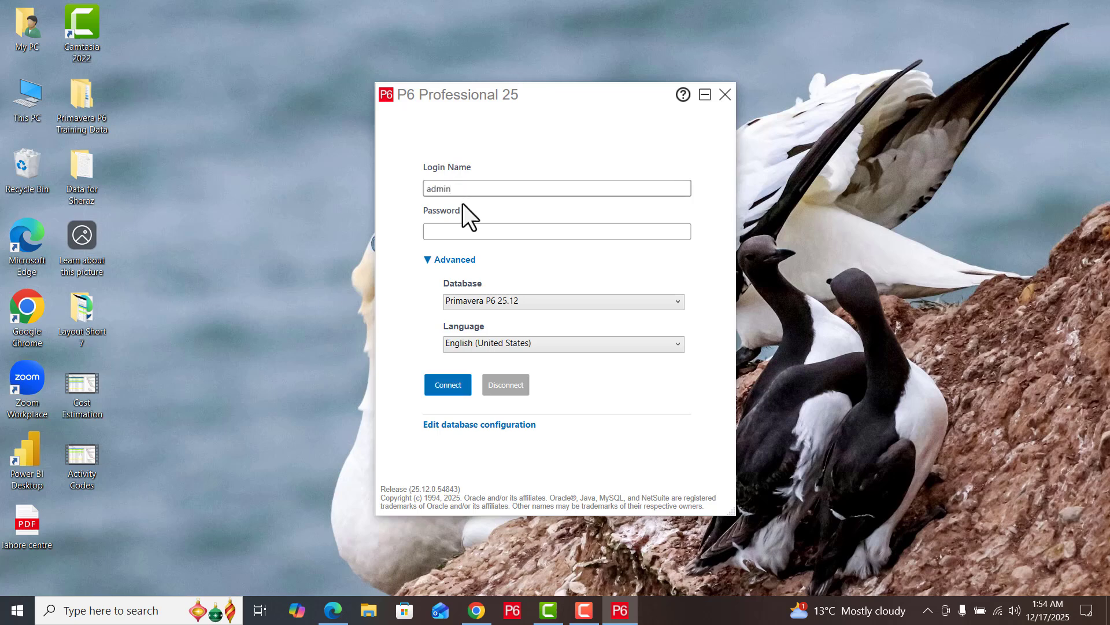
{"action": "left_click", "coordinate": [480, 232]}
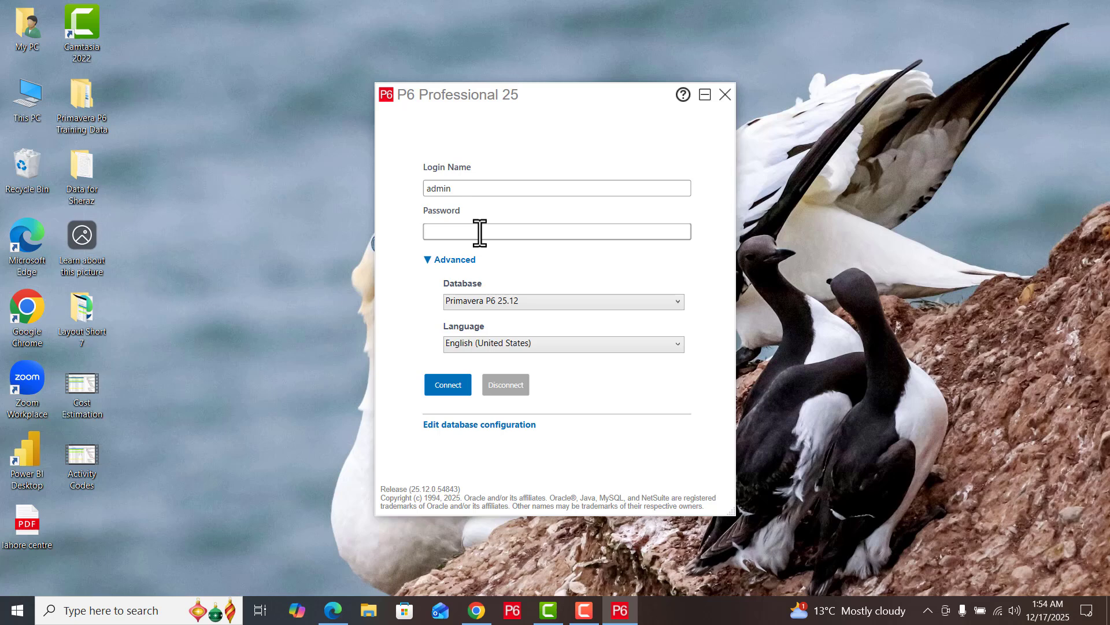
{"action": "type", "text": "admin"}
{"action": "left_click", "coordinate": [474, 345]}
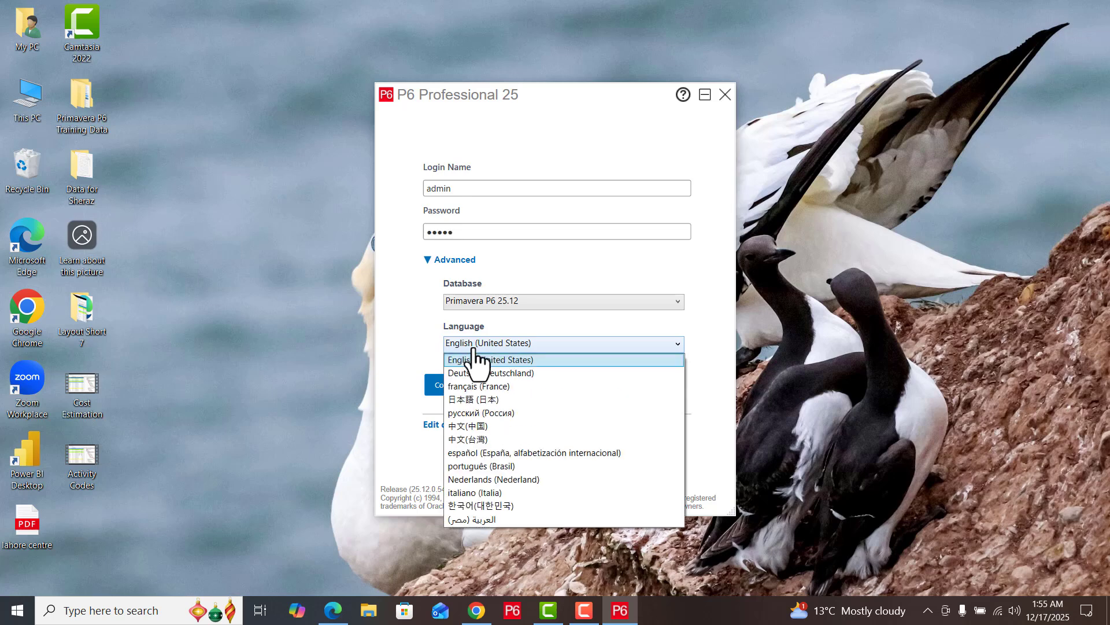
{"action": "left_click", "coordinate": [475, 359]}
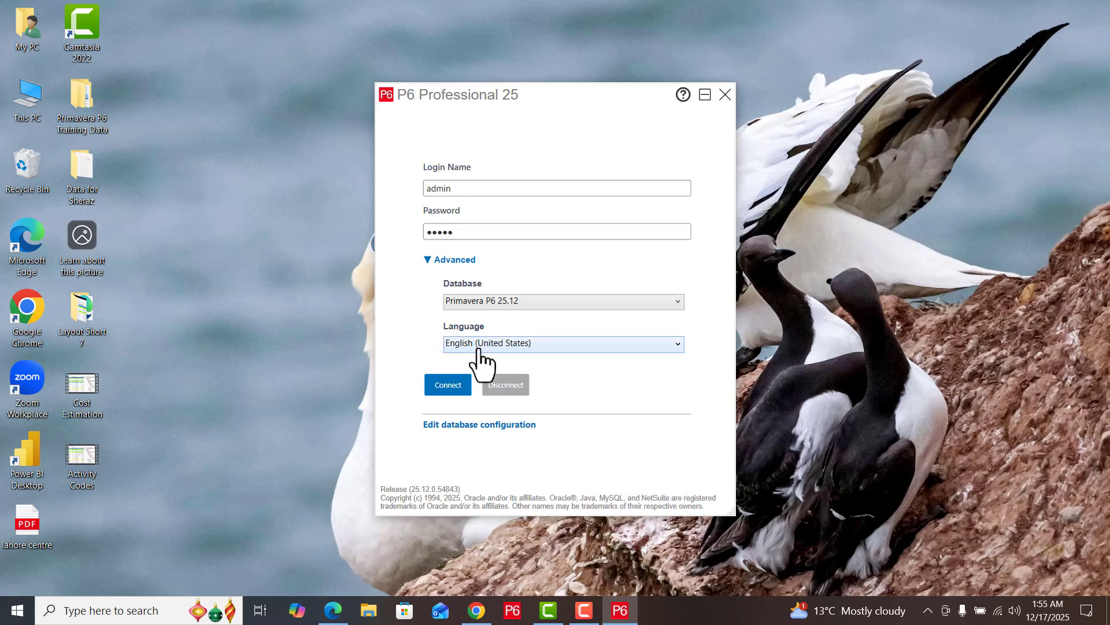
{"action": "left_click", "coordinate": [449, 387]}
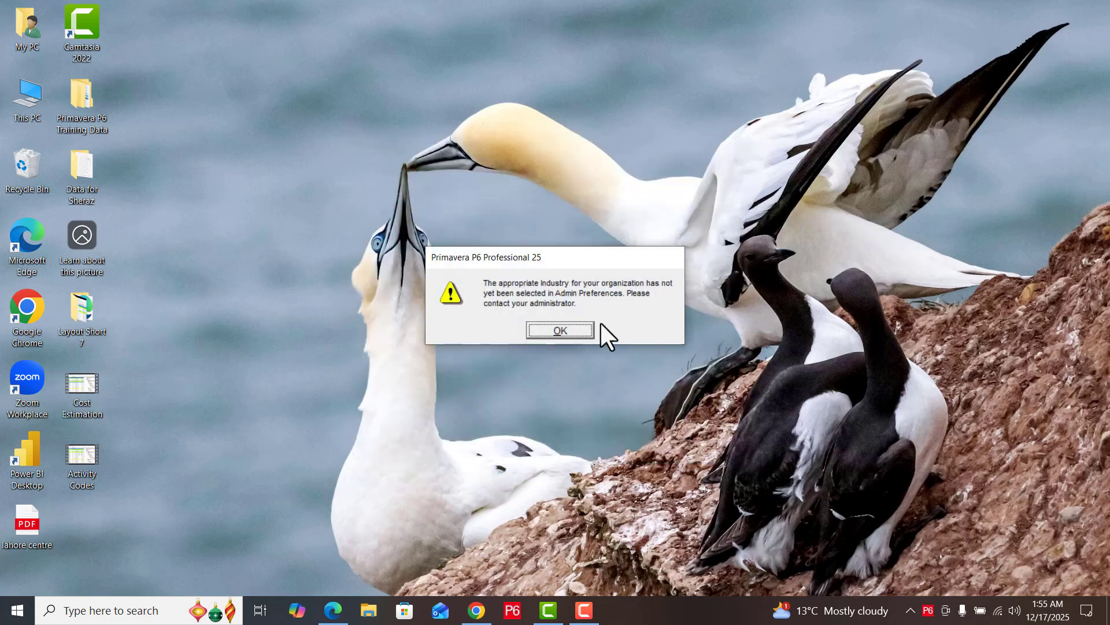
Dismiss the industry warning and check in Help > About that P6 is version 25.12.0.54843.
{"action": "left_click", "coordinate": [560, 329]}
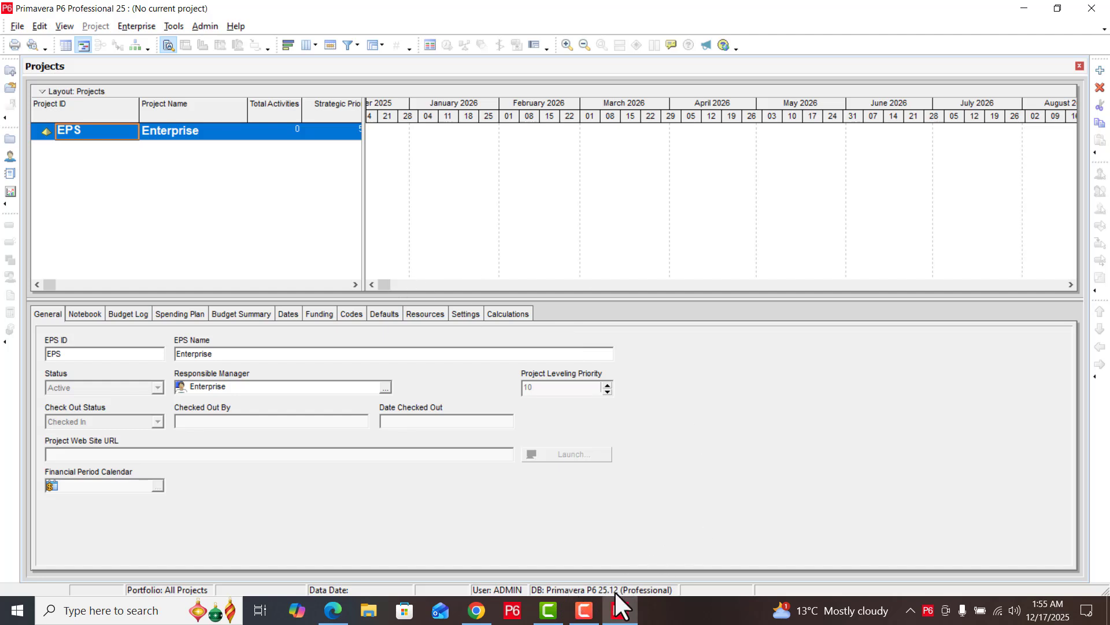
{"action": "left_click", "coordinate": [234, 26]}
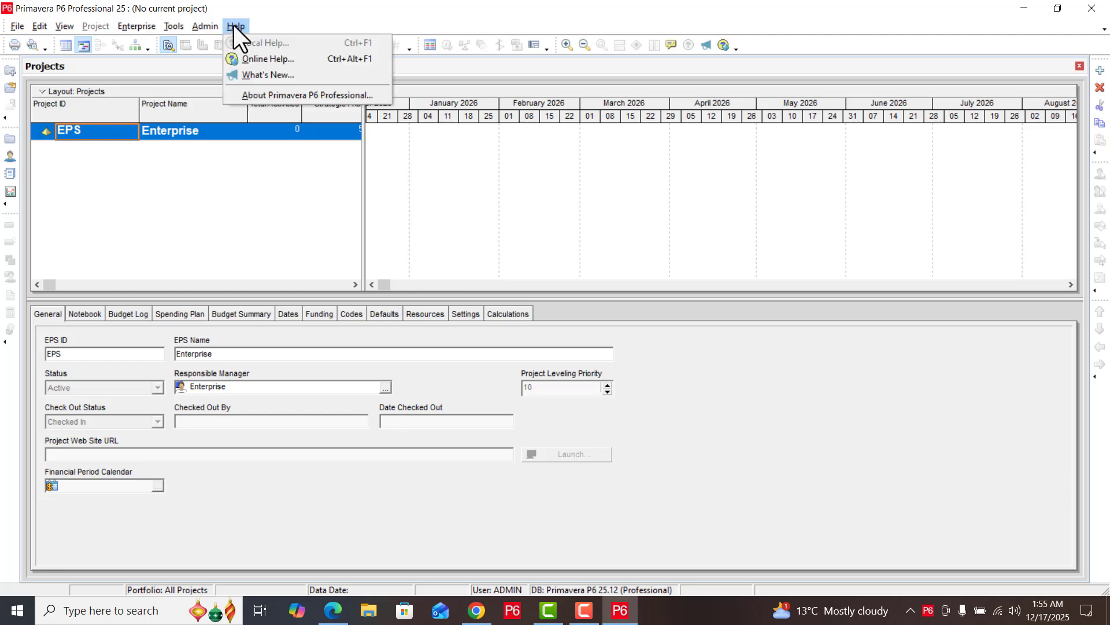
{"action": "left_click", "coordinate": [265, 94]}
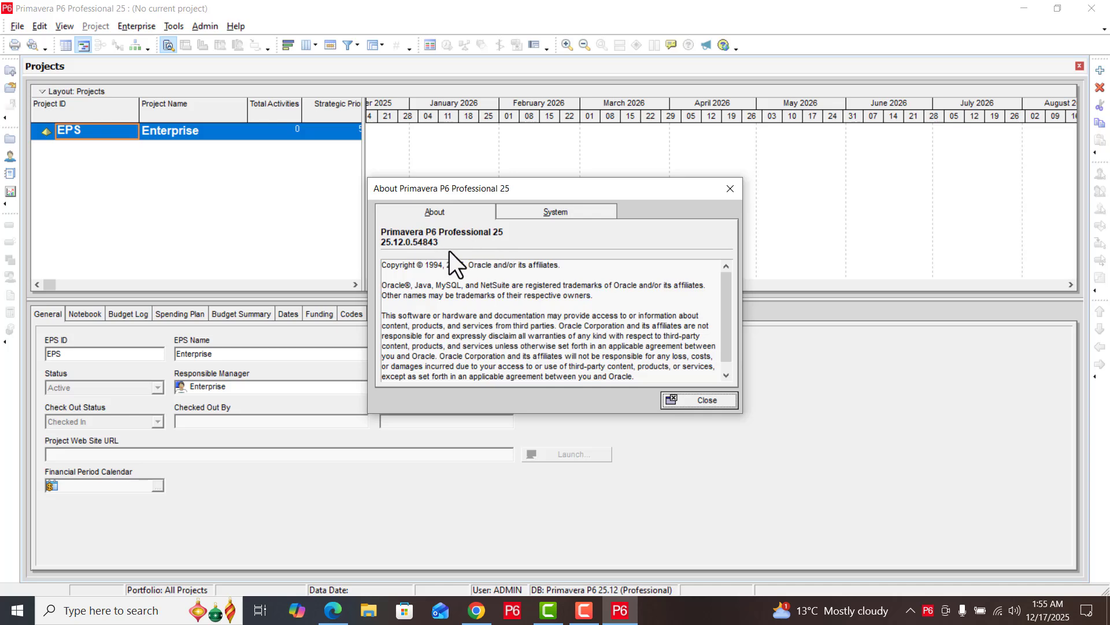
{"action": "left_click", "coordinate": [680, 399]}
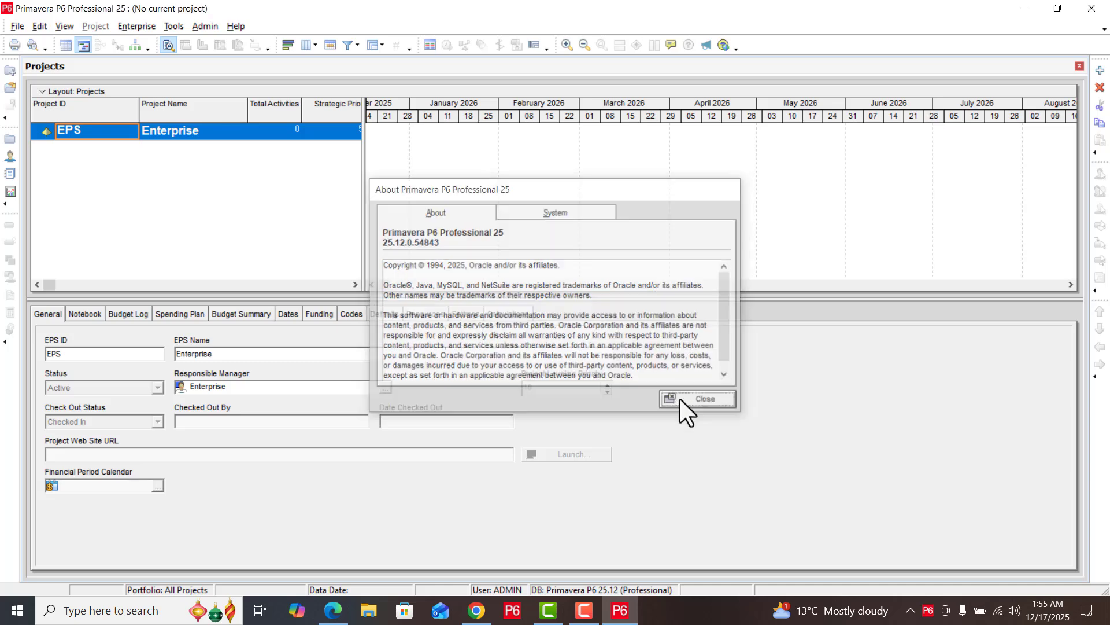